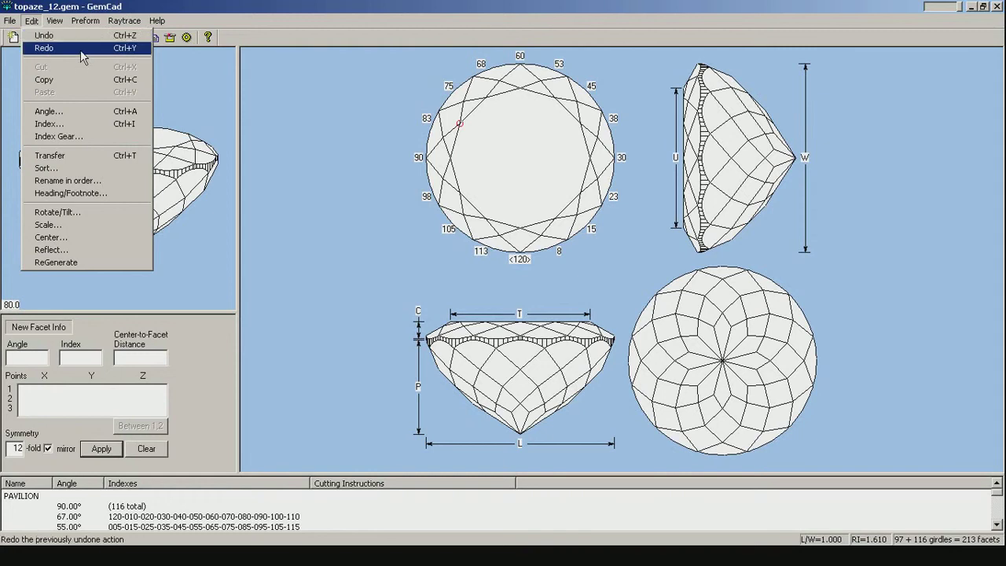
left_click(29, 21)
left_click(30, 21)
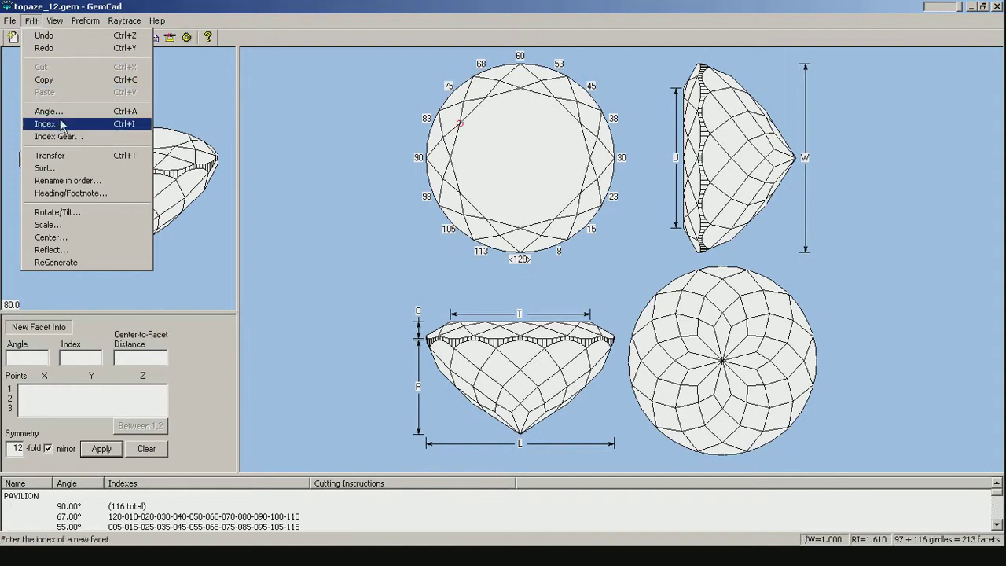
left_click(32, 22)
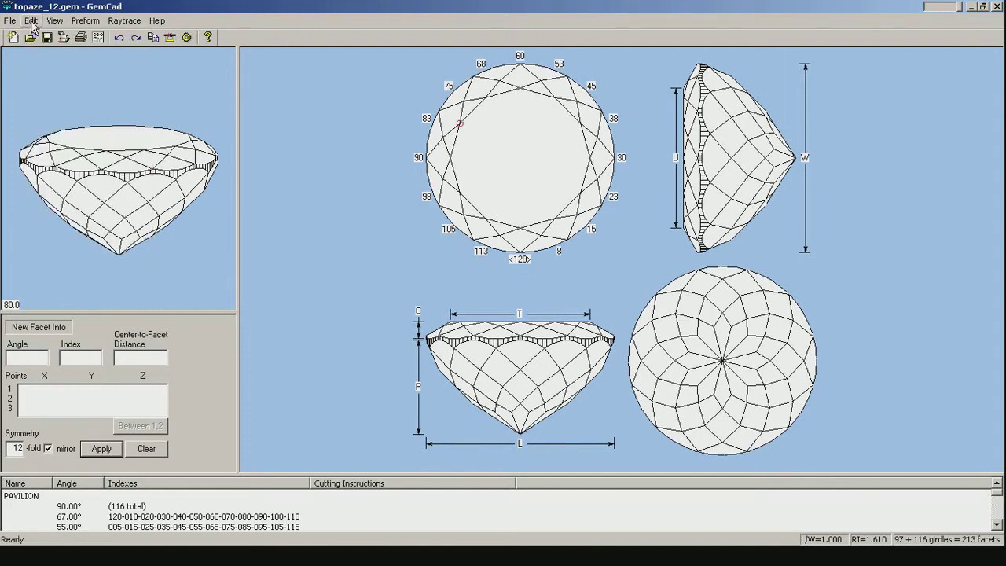
- Set the index gear to 96 teeth and enlarge the cutting list to show the converted facet indexes
left_click(31, 22)
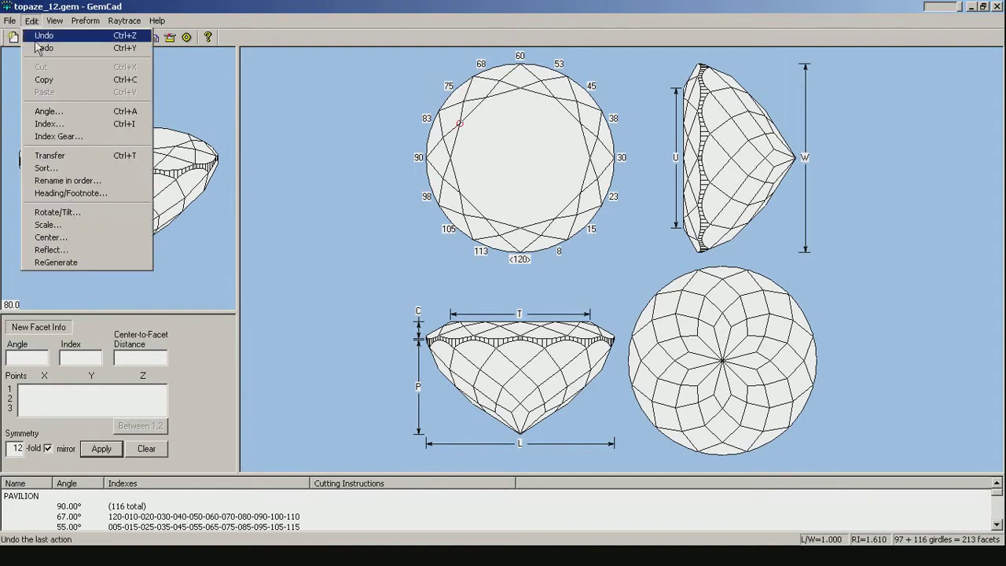
left_click(92, 138)
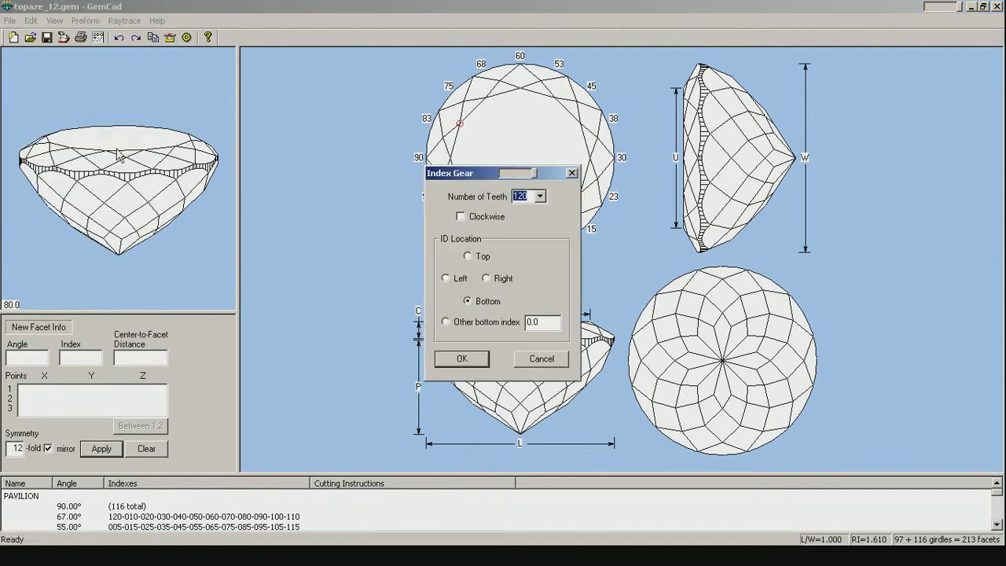
left_click(540, 198)
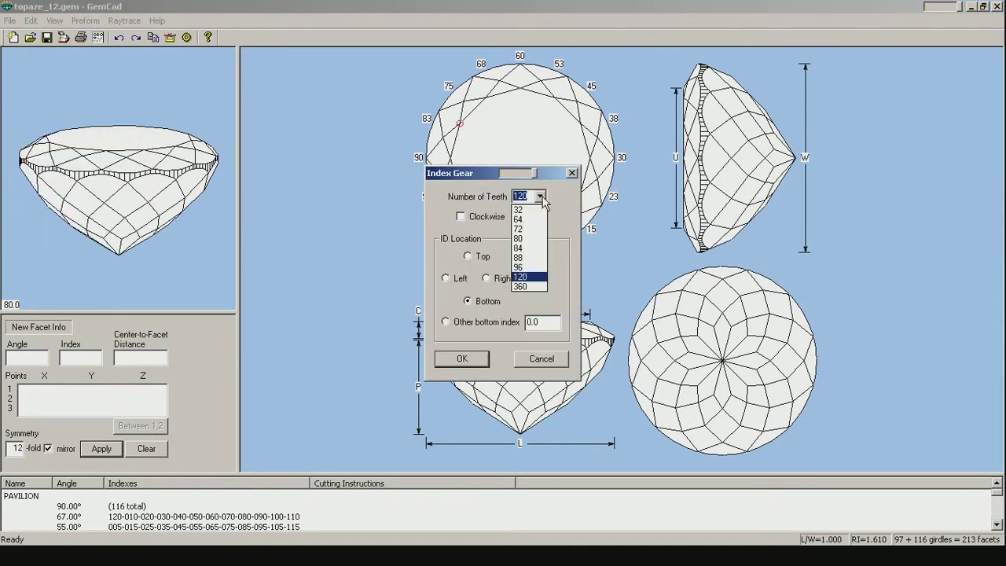
left_click(525, 267)
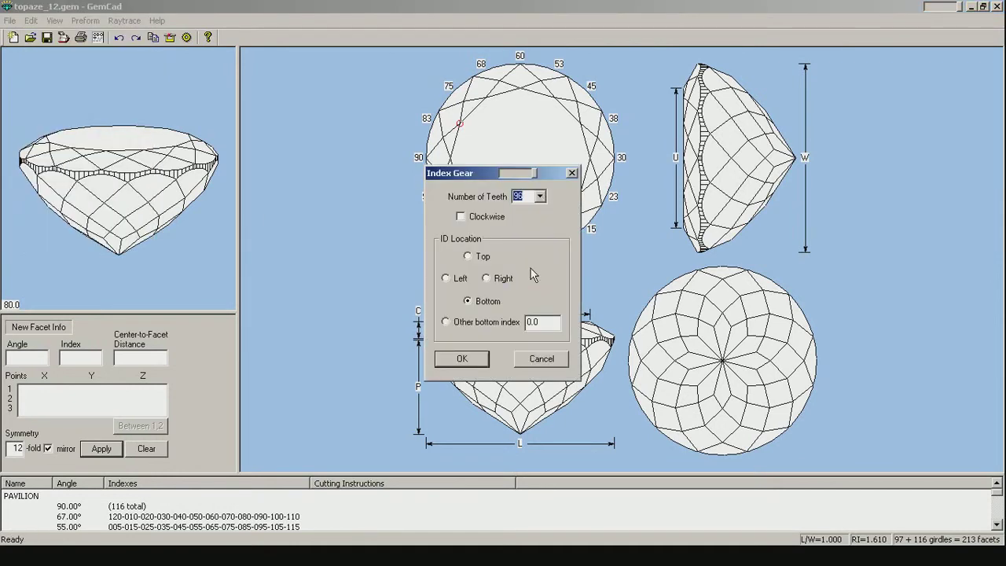
left_click(461, 358)
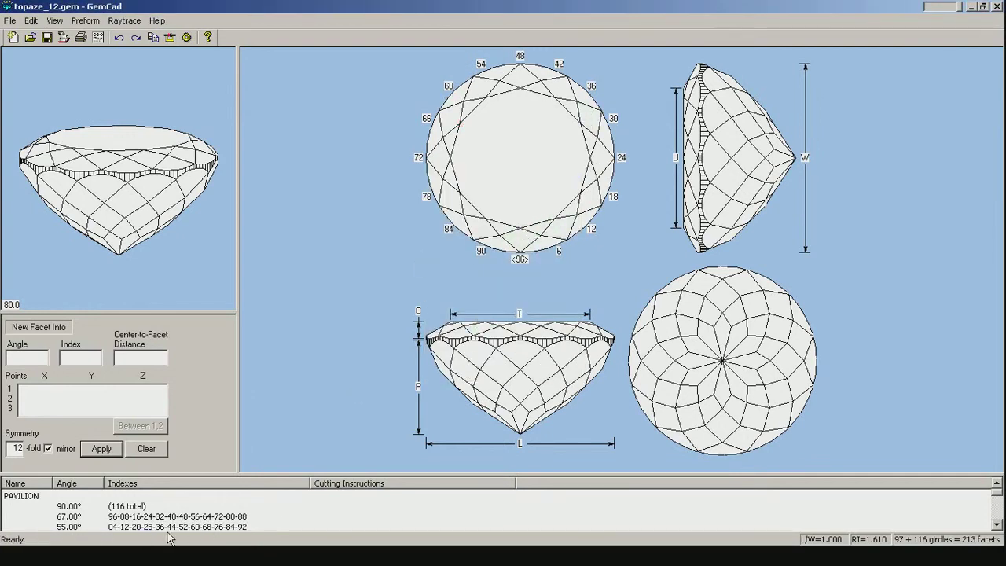
left_click_drag(334, 475, 333, 403)
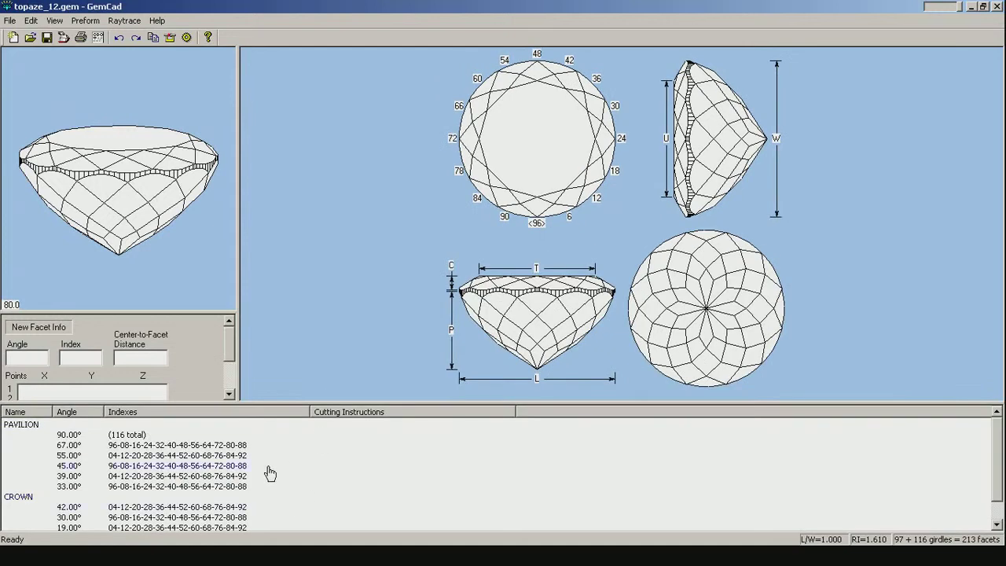
mouse_move(998, 455)
left_mouse_down()
mouse_move(1003, 480)
mouse_move(997, 445)
left_mouse_up()
- Set the index gear's number of teeth to 64
left_click(53, 20)
mouse_move(31, 20)
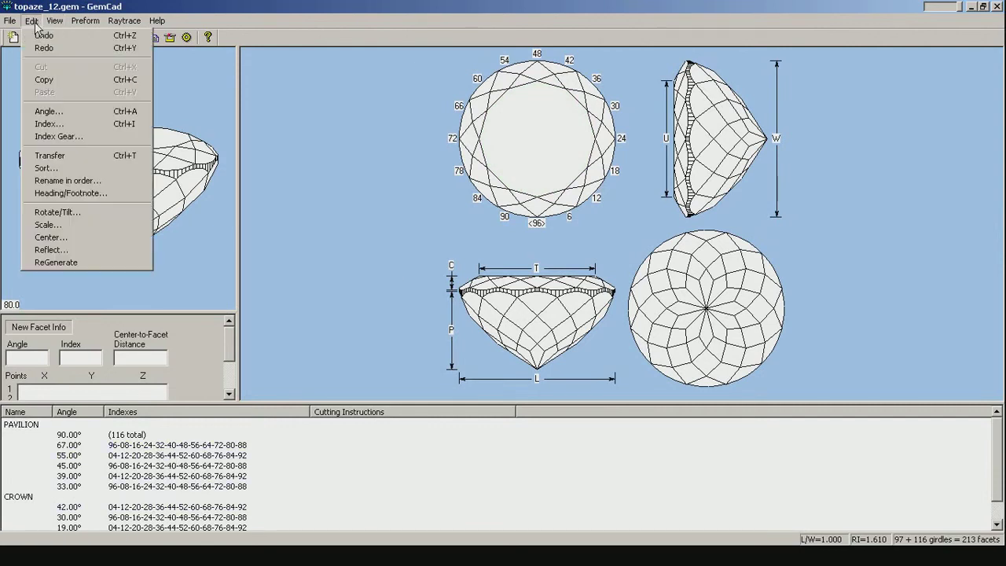
left_click(57, 135)
left_click(539, 196)
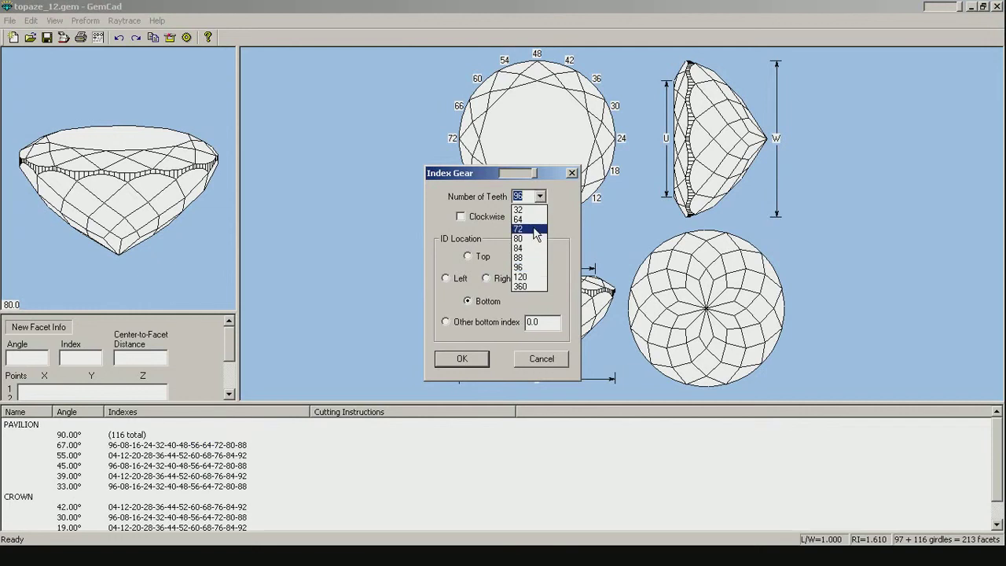
left_click(526, 219)
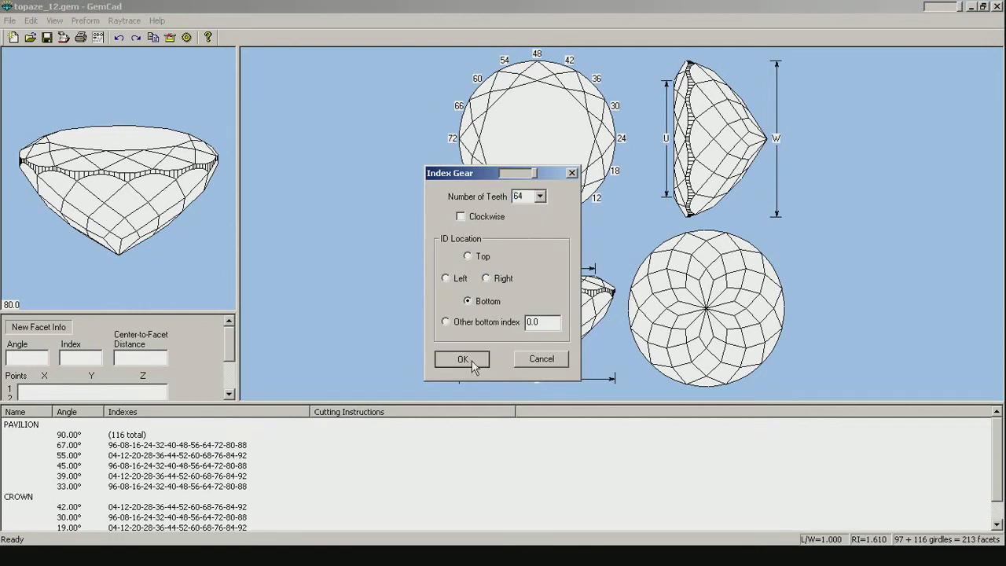
left_click(462, 359)
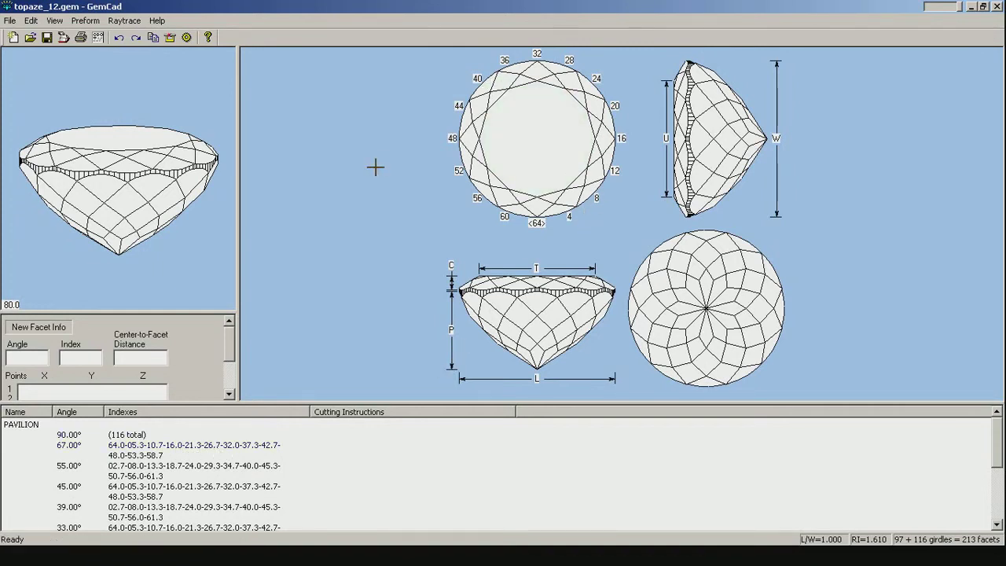
- Set the index gear's number of teeth to 120 and shrink the cutting list area
left_click(32, 22)
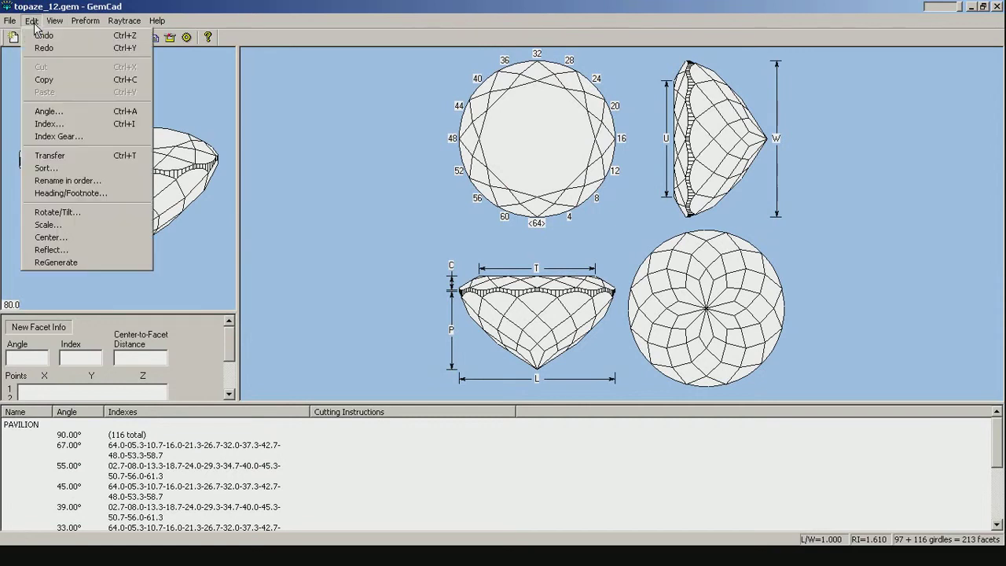
left_click(125, 136)
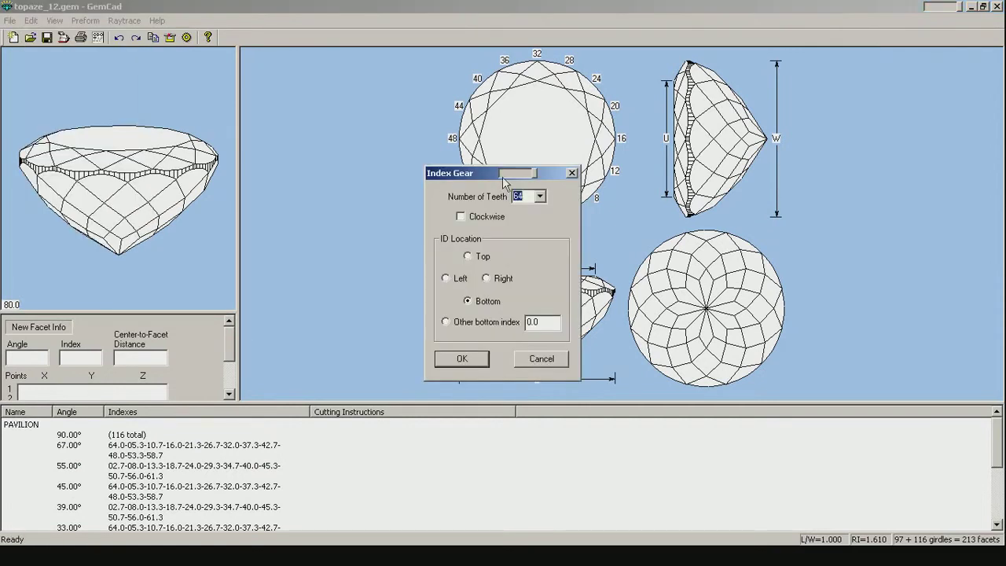
left_click(540, 197)
left_click(523, 278)
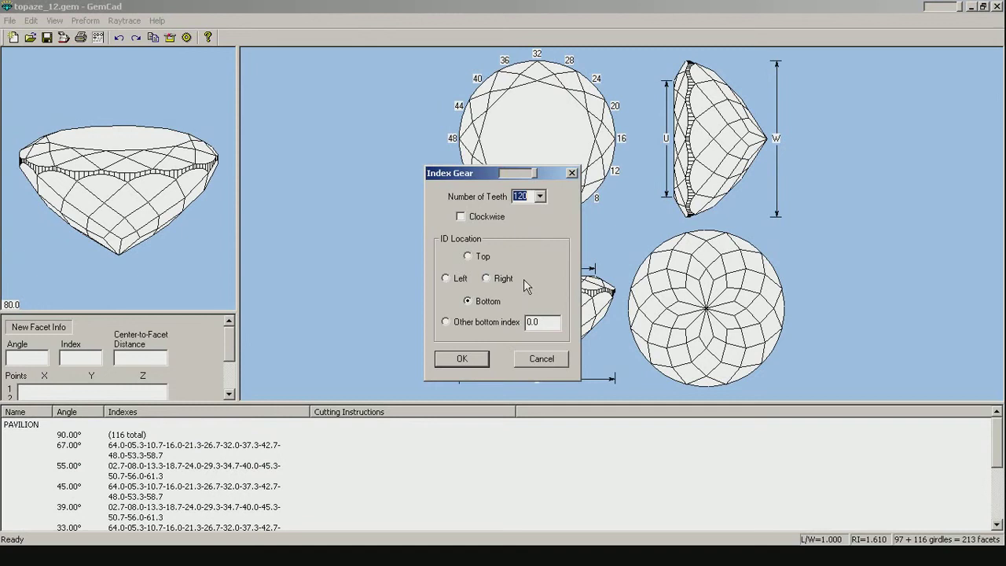
left_click(462, 360)
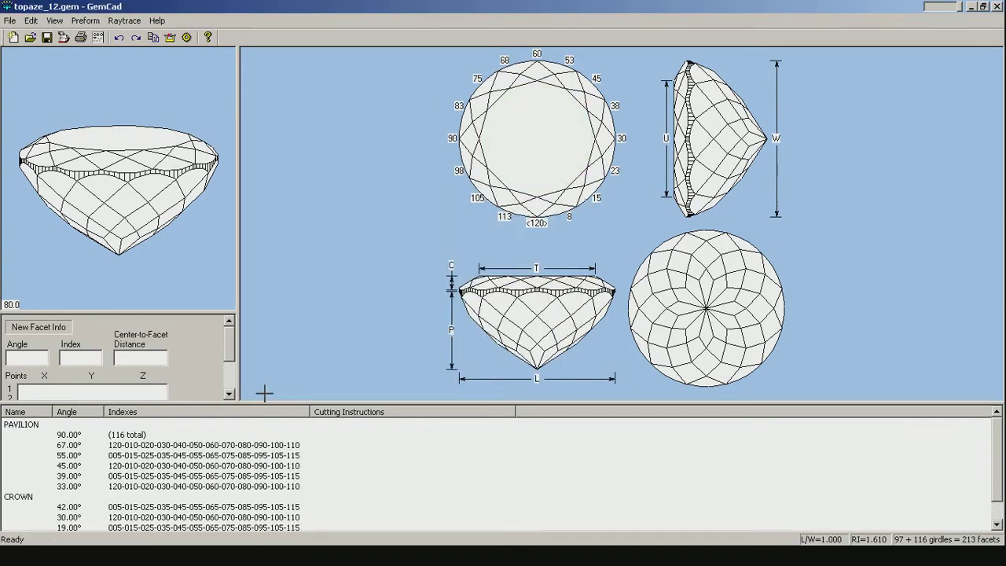
left_click_drag(277, 402, 279, 455)
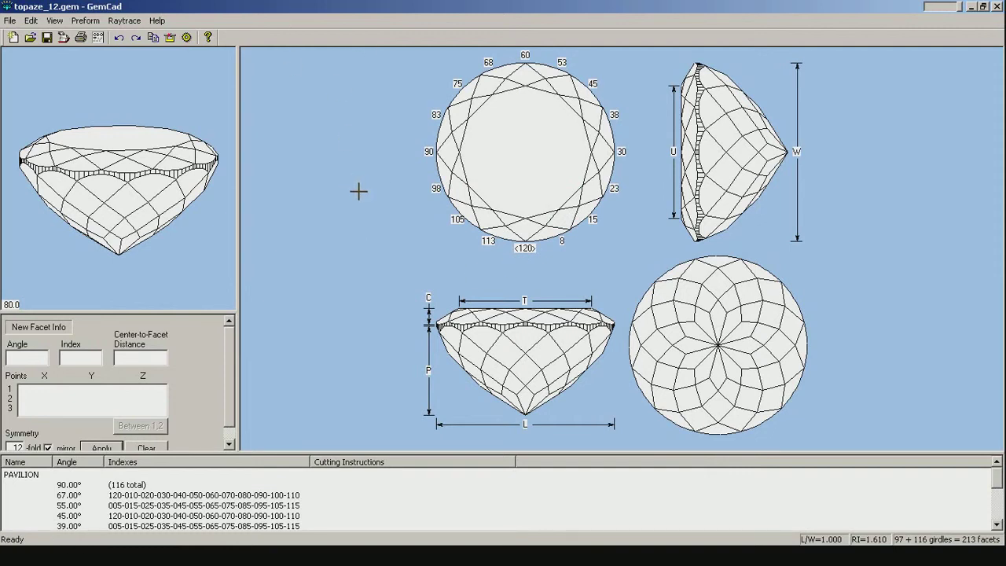
- Review the index gear's tooth count, clockwise and ID location options without changing them
left_click(32, 21)
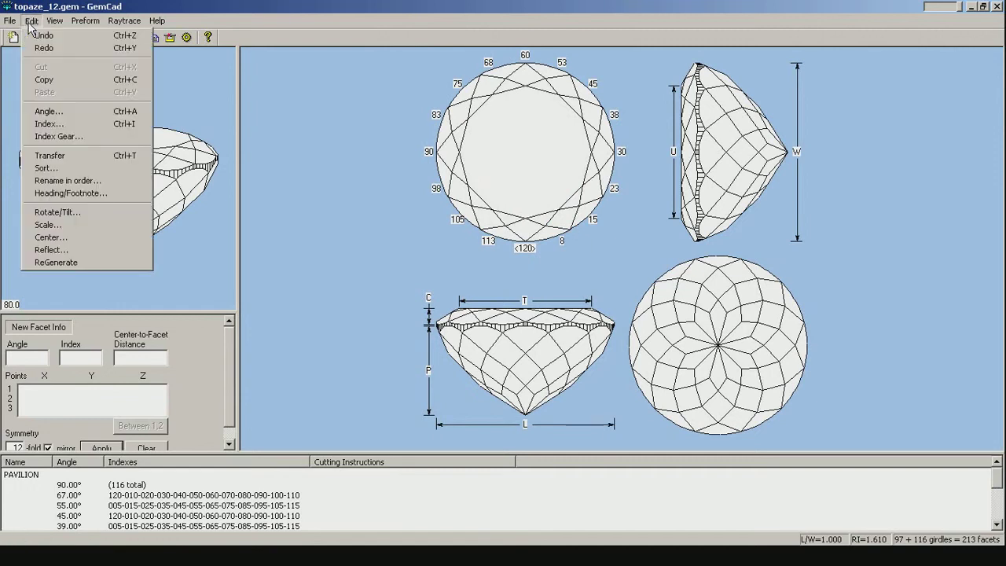
left_click(64, 139)
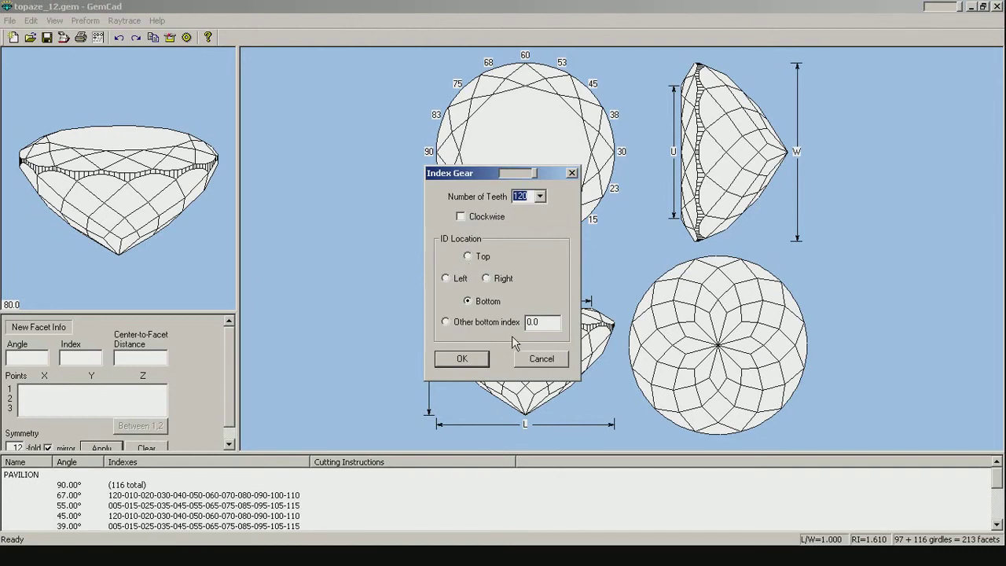
left_click(544, 361)
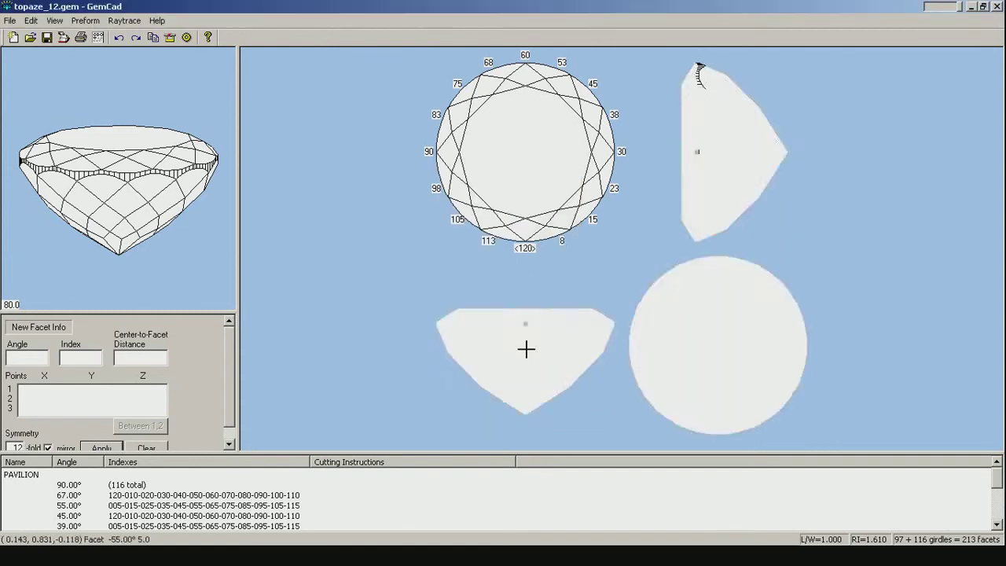
- Transfer the stone to put the pavilion on top and transfer it back, and reopen and dismiss the index gear settings
left_click(32, 21)
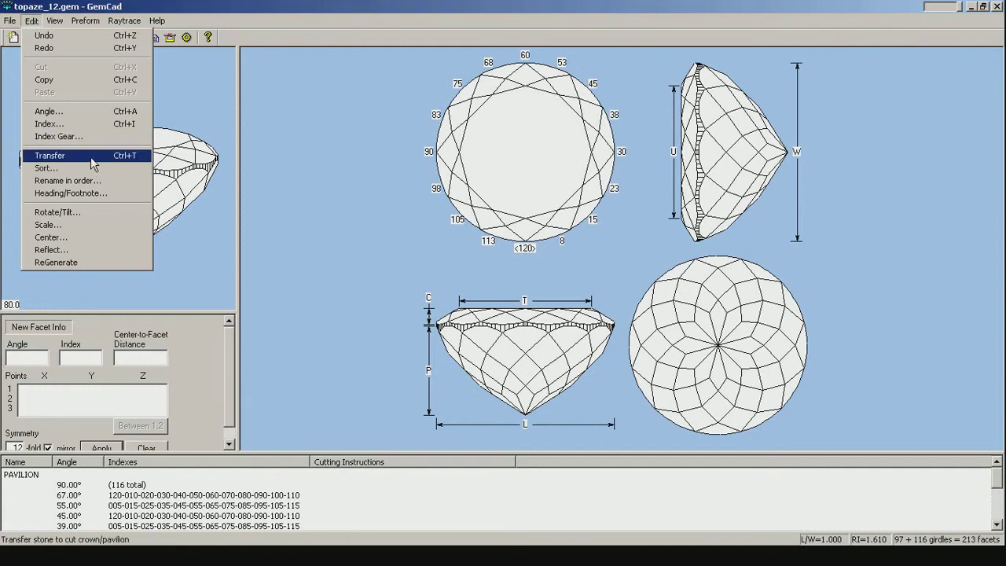
left_click(181, 8)
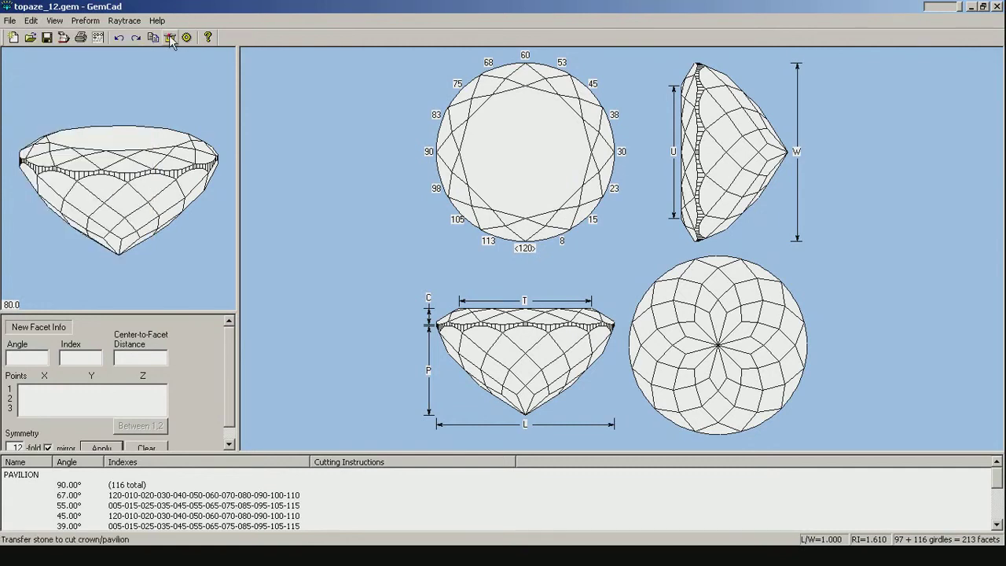
left_click(172, 40)
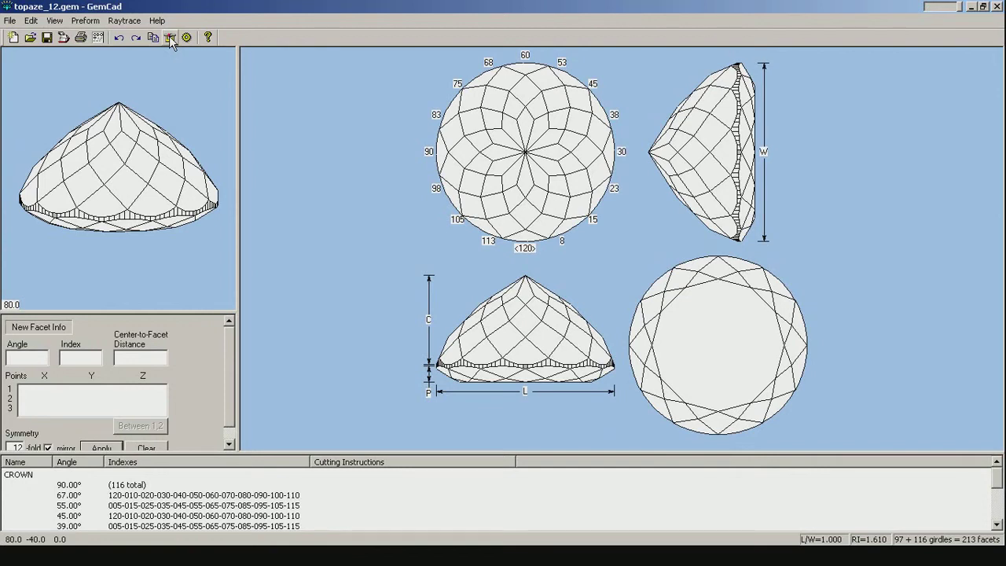
left_click(170, 38)
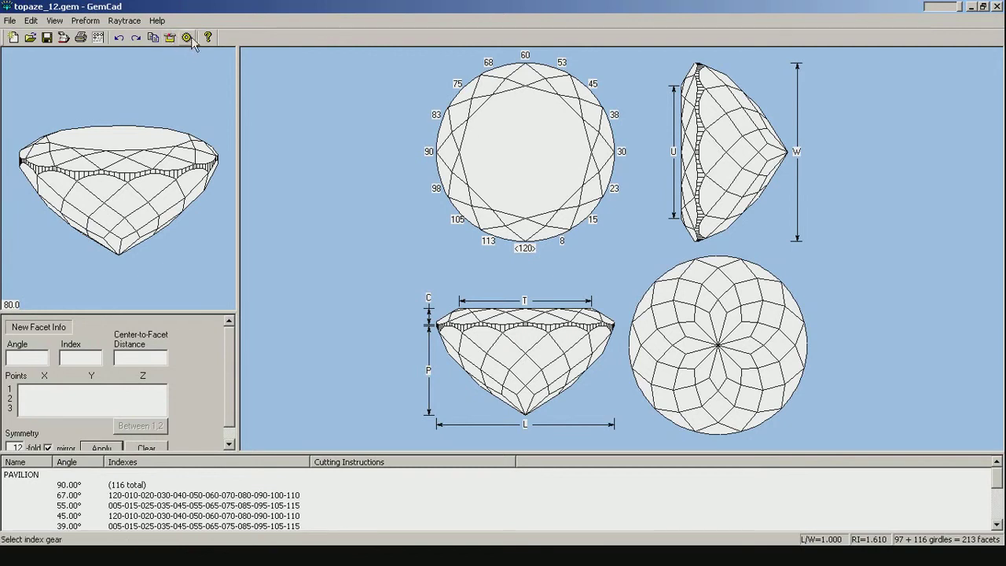
left_click(189, 39)
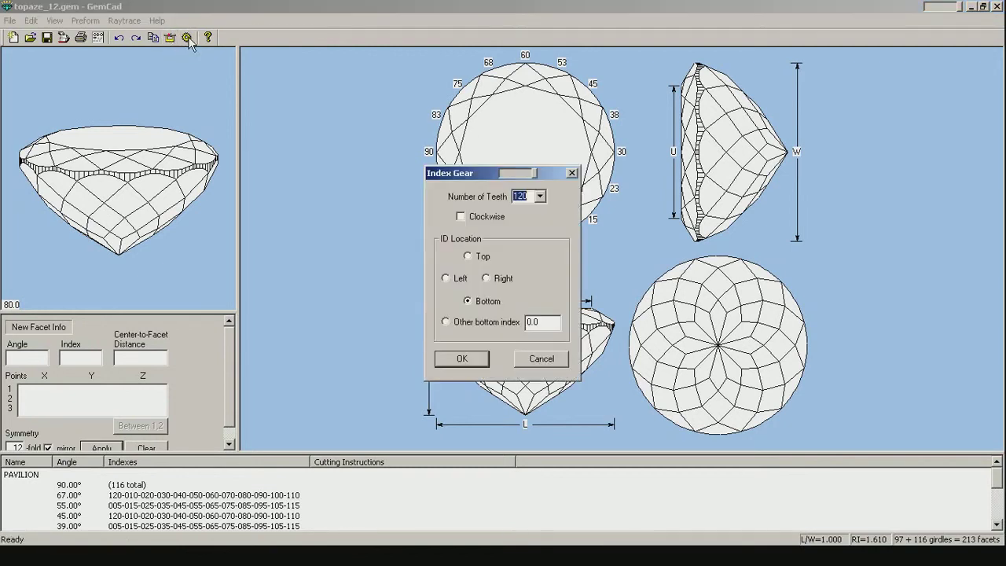
left_click(572, 173)
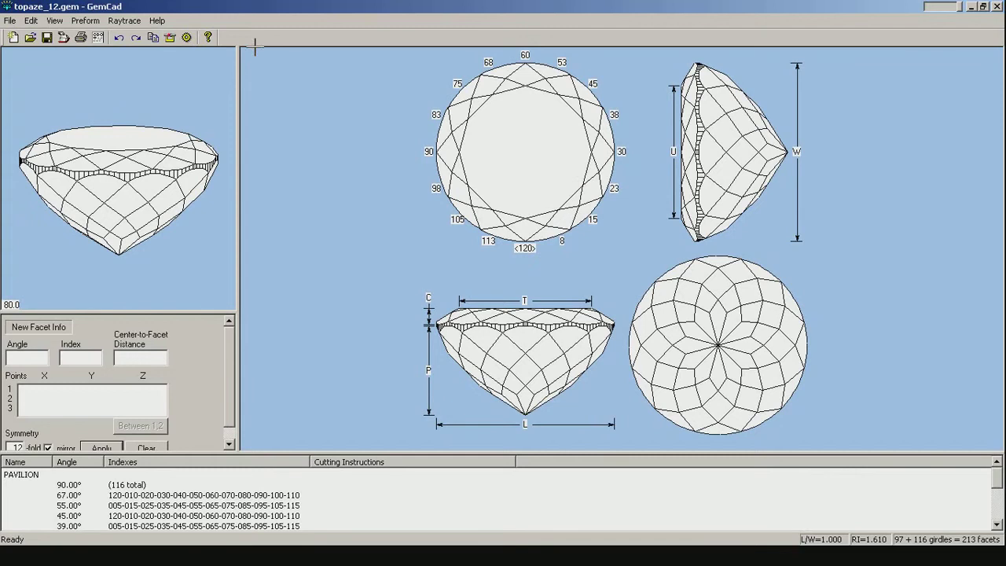
- Sort the cutting order as Girdle-Pavilion-Crown, enlarge the cutting list to check it, and apply the same sort again
left_click(32, 21)
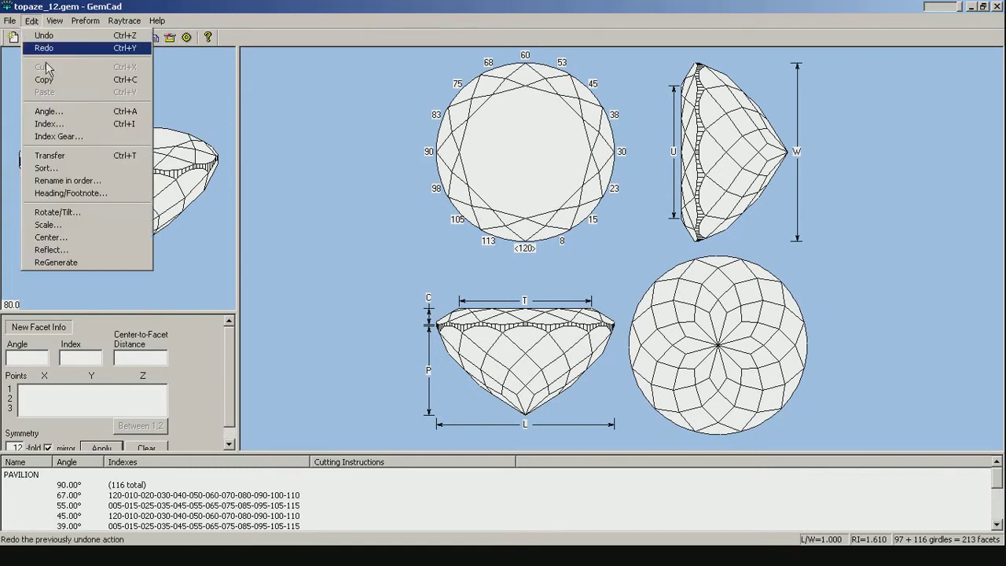
left_click(47, 168)
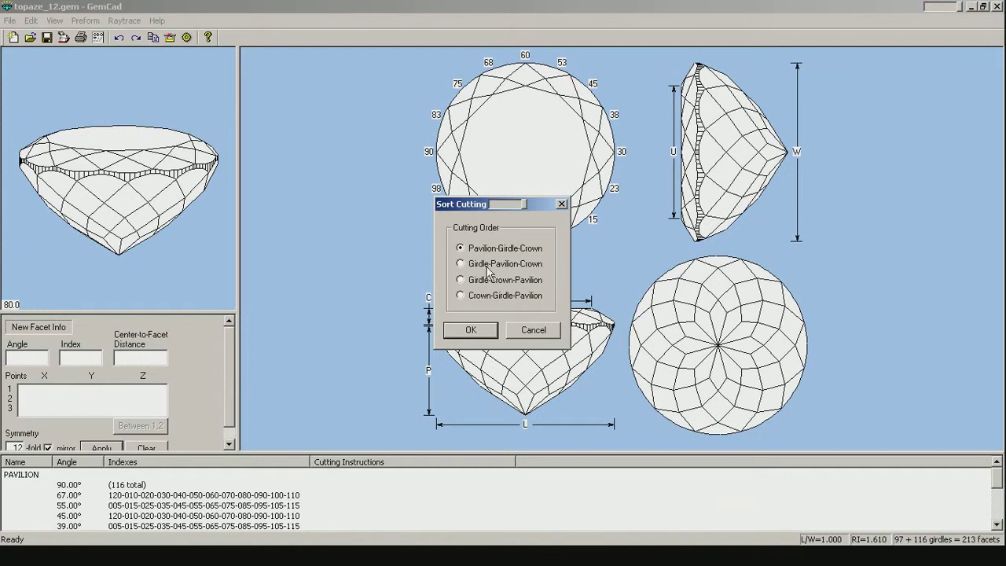
left_click(476, 265)
left_click(471, 331)
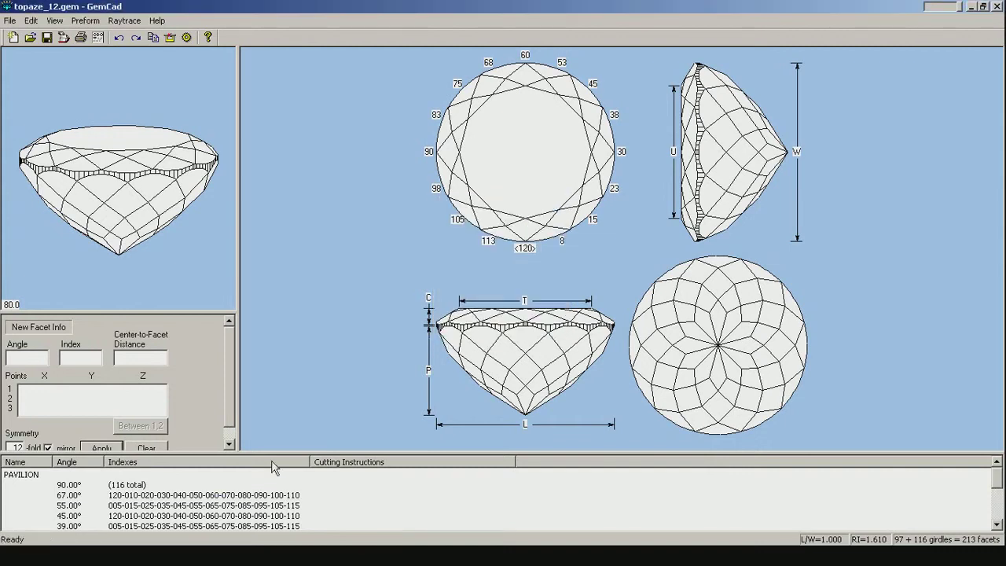
left_click_drag(278, 454, 286, 340)
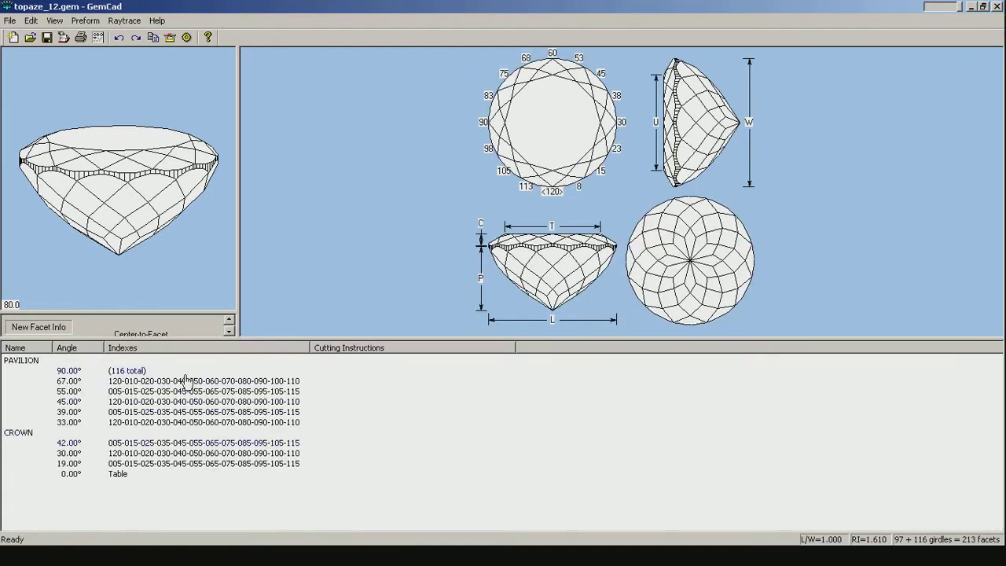
left_click(30, 20)
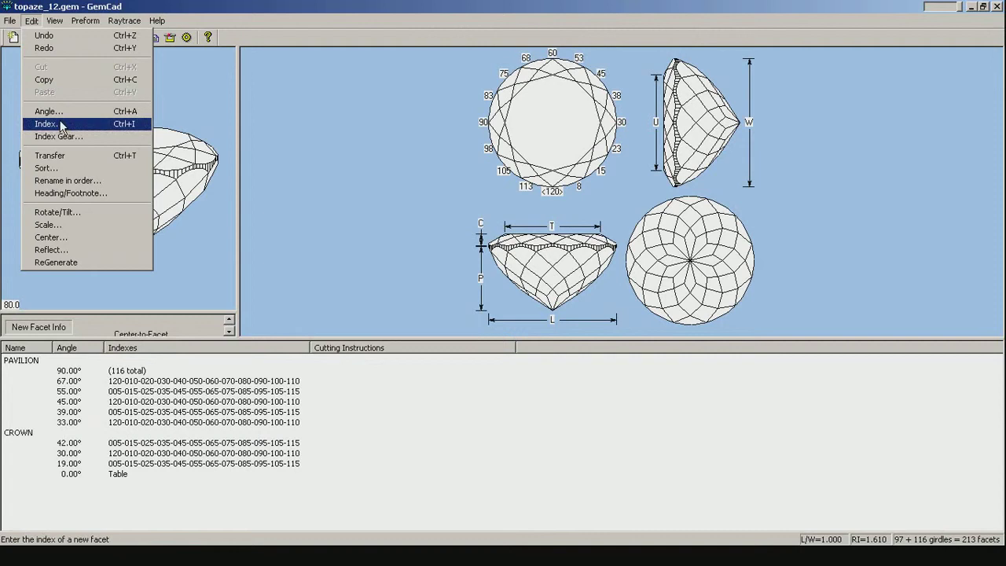
left_click(81, 165)
left_click(461, 264)
left_click(481, 330)
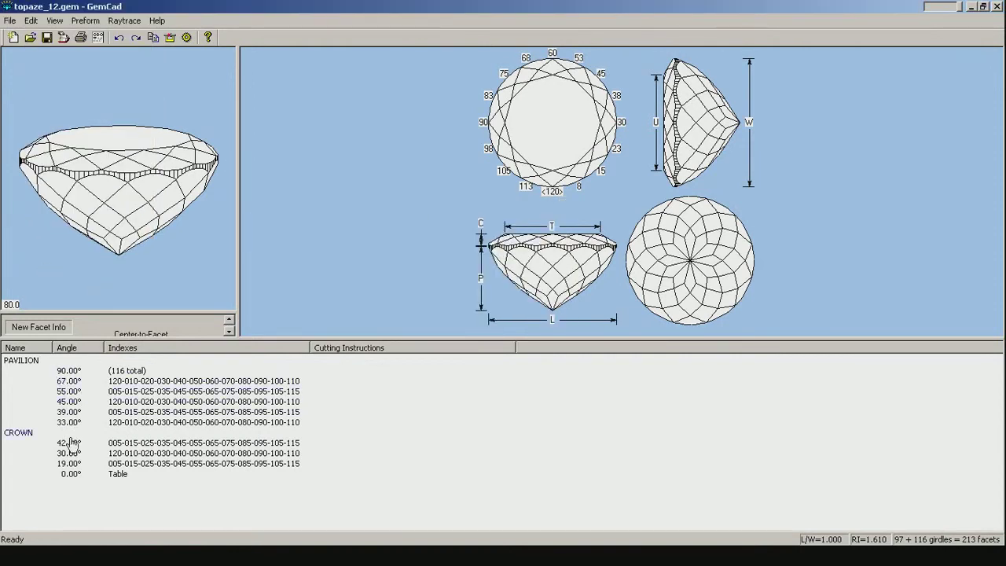
- Sort the cutting order as Crown-Girdle-Pavilion and shrink the cutting list area
left_click(31, 21)
left_click(78, 166)
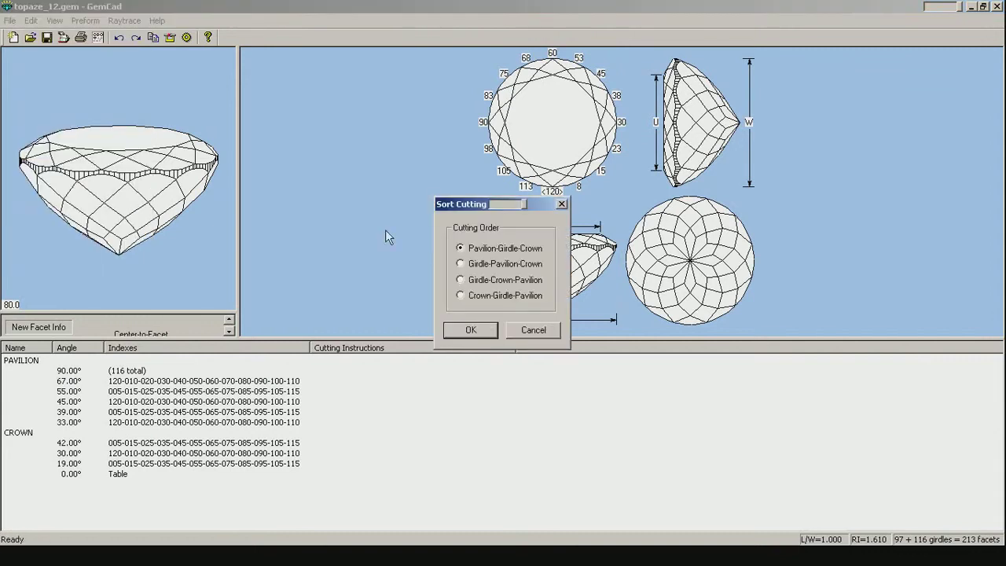
left_click(474, 297)
left_click(469, 330)
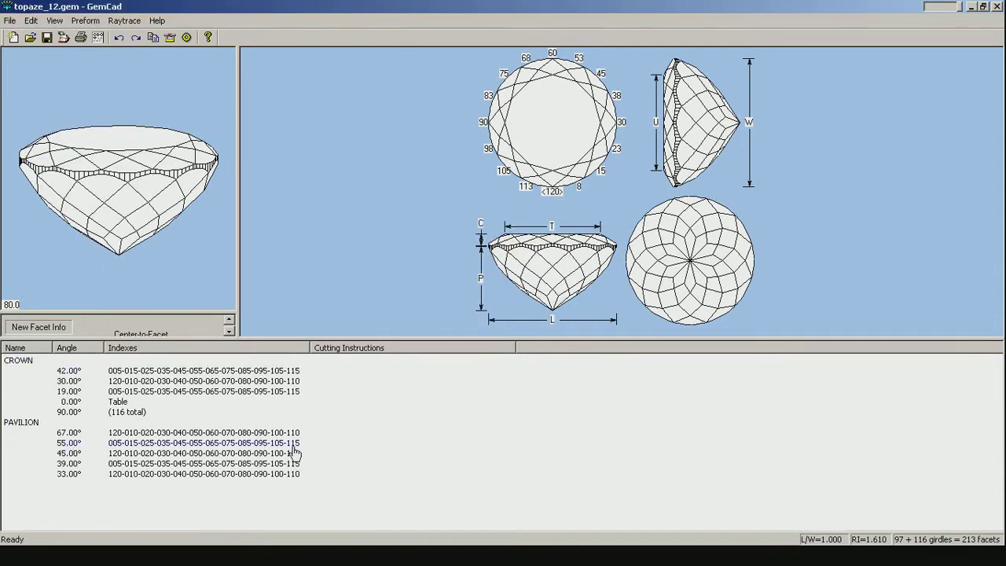
left_click_drag(294, 337, 291, 469)
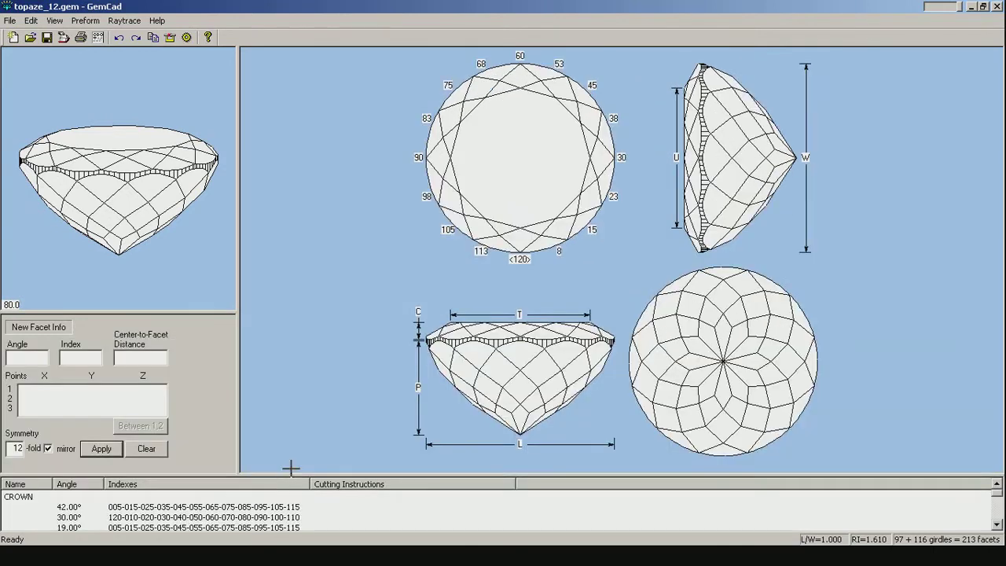
- Rename the facets in sequence with 1,2,3 for the pavilion and A,B,C for the crown, and undo the renaming
left_click(31, 20)
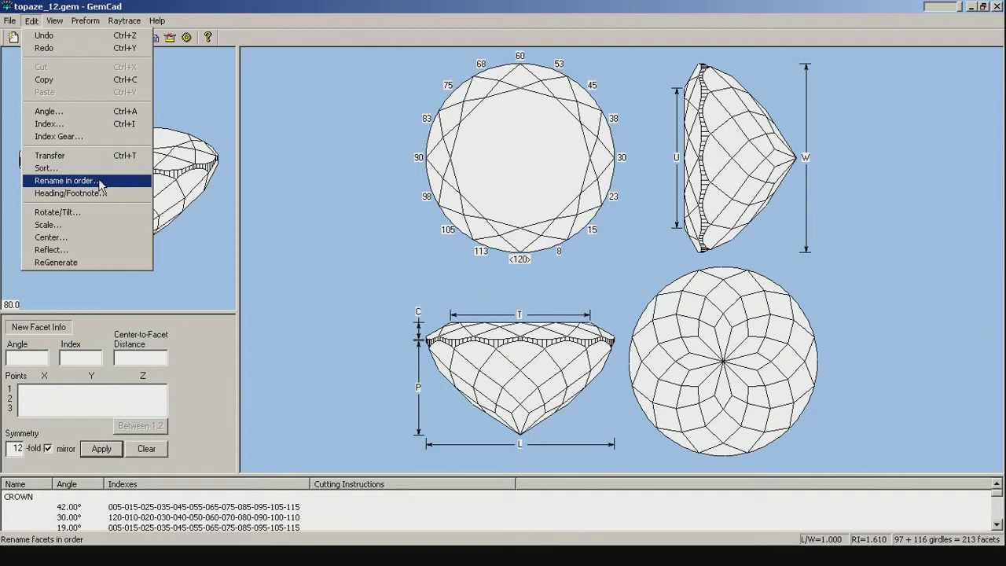
left_click(67, 181)
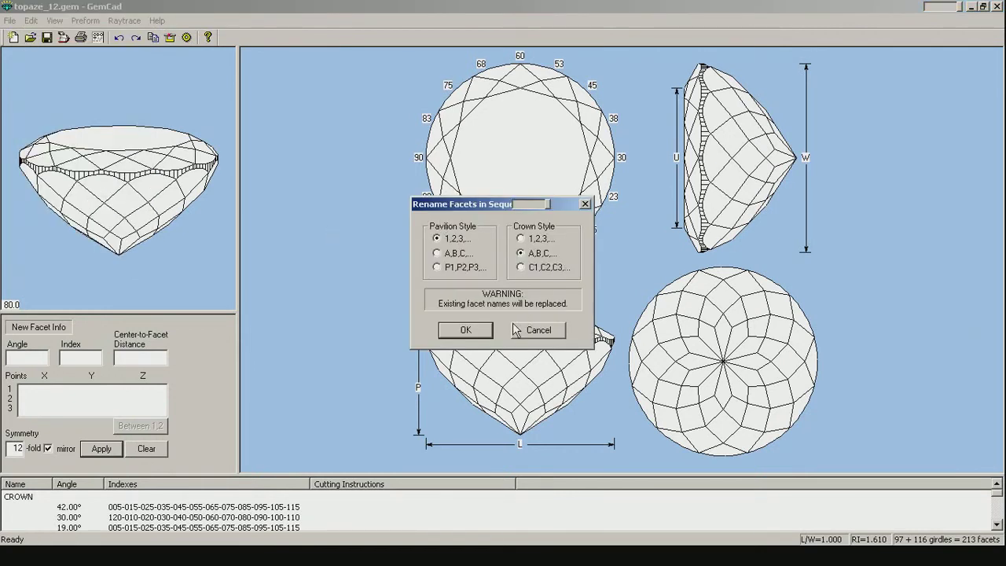
left_click(437, 239)
left_click(465, 330)
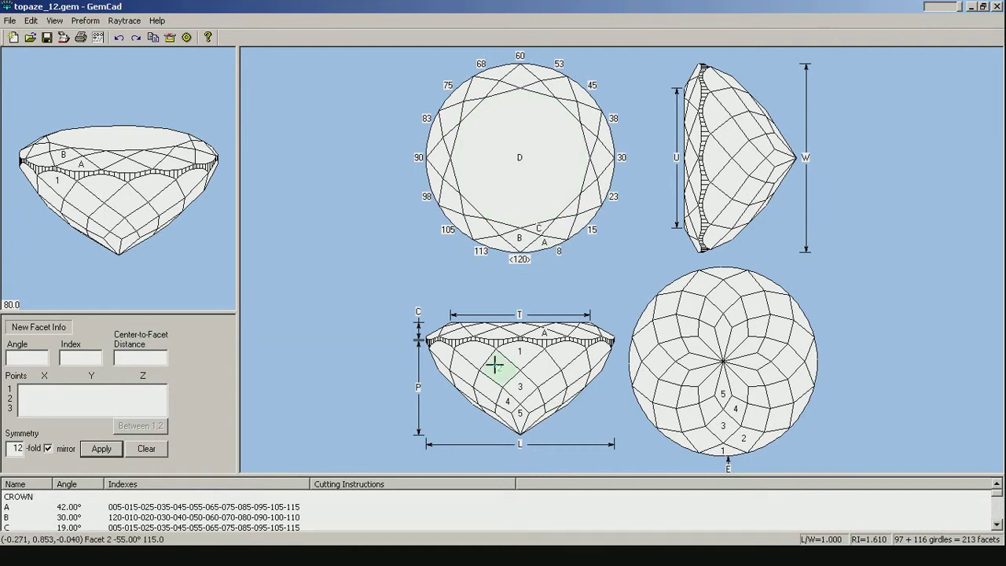
key("ctrl+z")
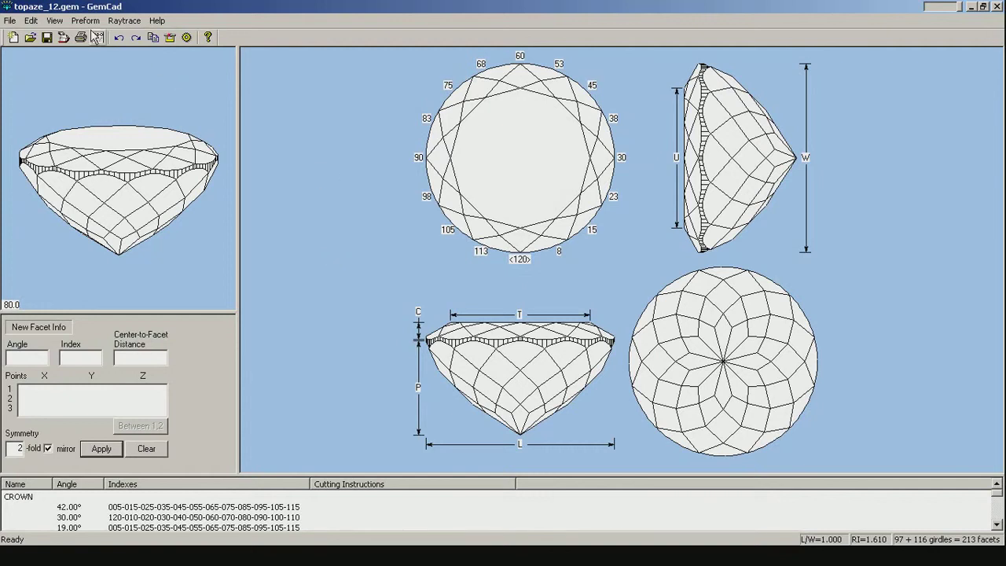
- Set the diagram heading to "Modèle de M.X" and check it in the print preview
left_click(31, 20)
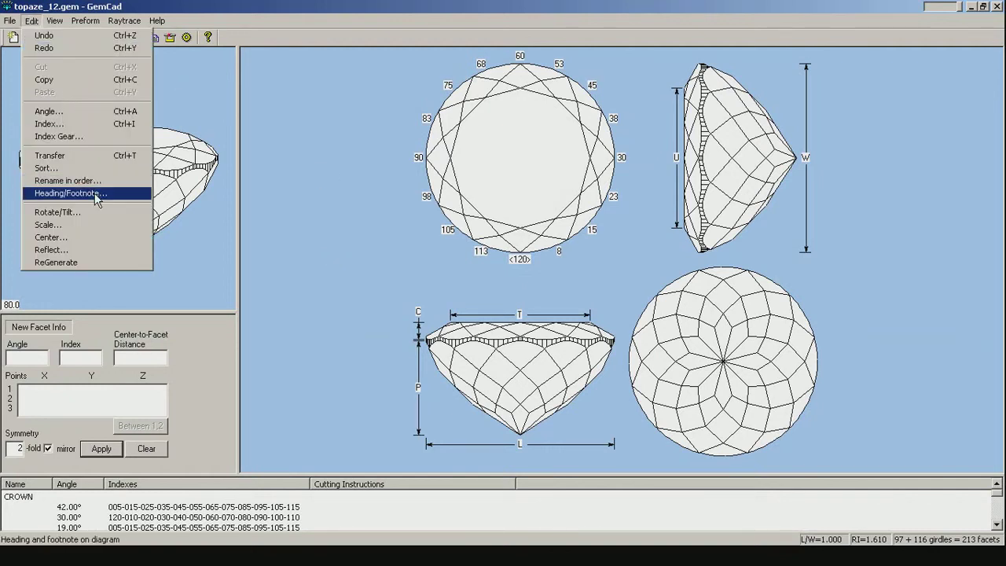
left_click(71, 194)
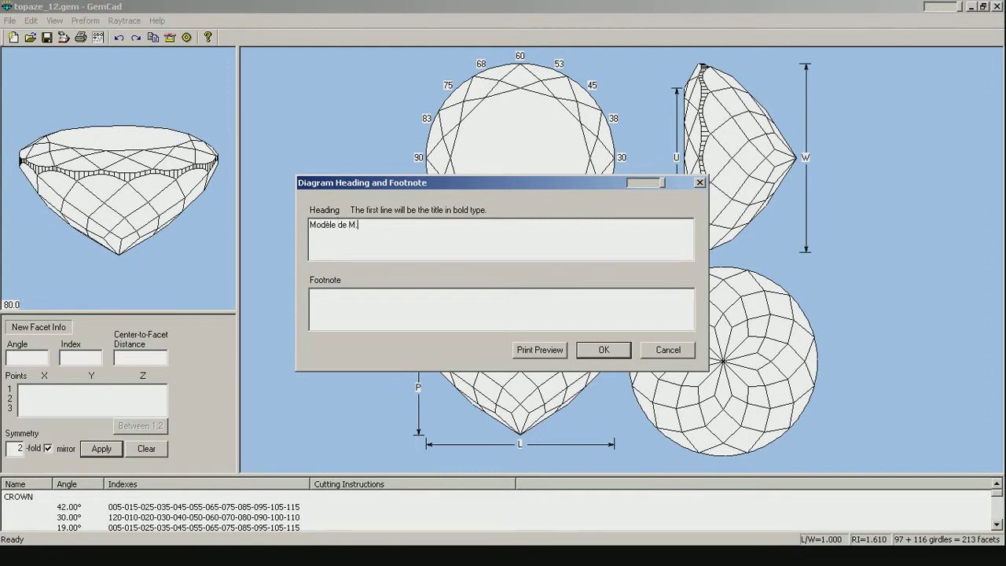
left_click(604, 349)
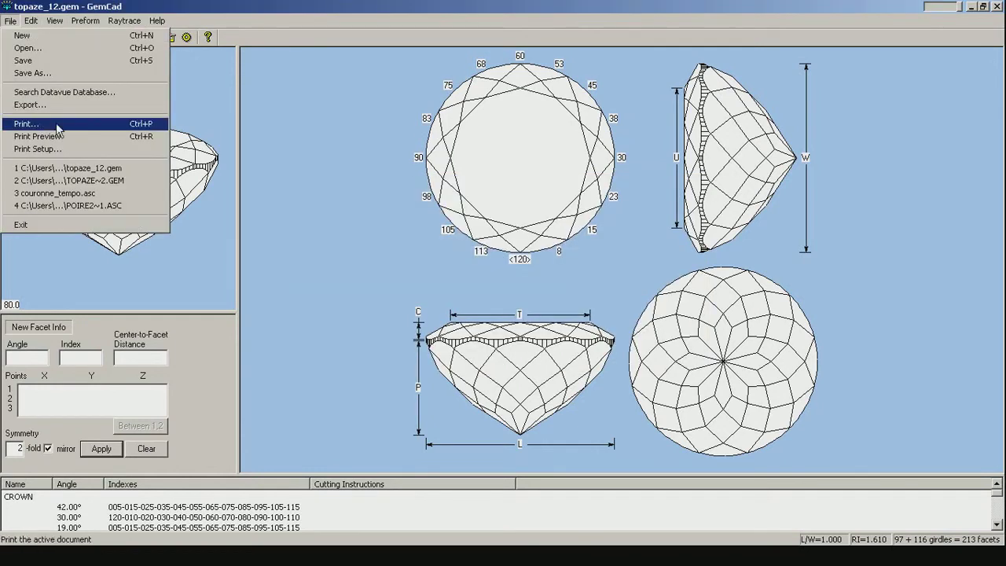
left_click(100, 136)
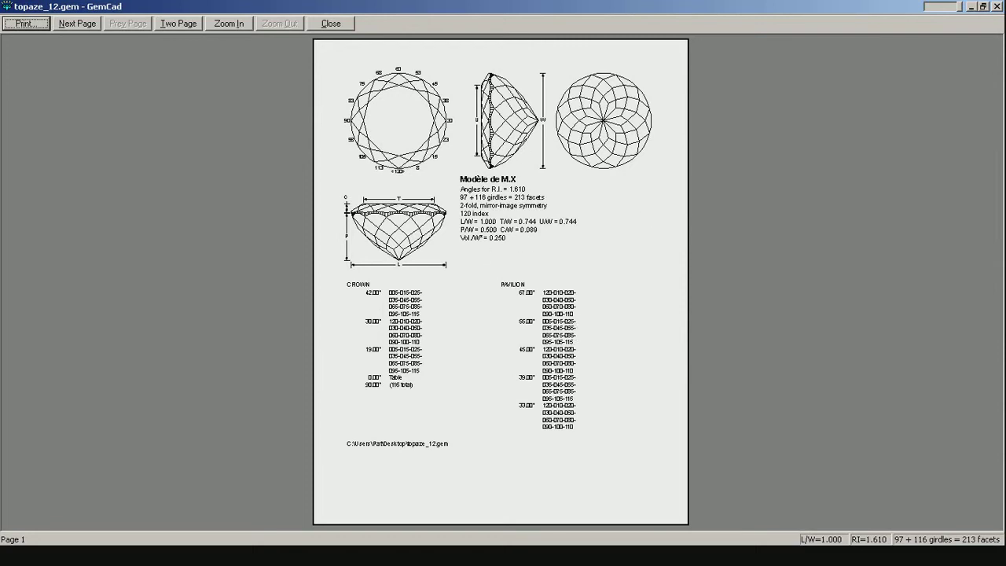
left_click(330, 24)
- Rotate only the stone 15 degrees clockwise about the Z (dop) axis and undo the rotation
left_click(32, 20)
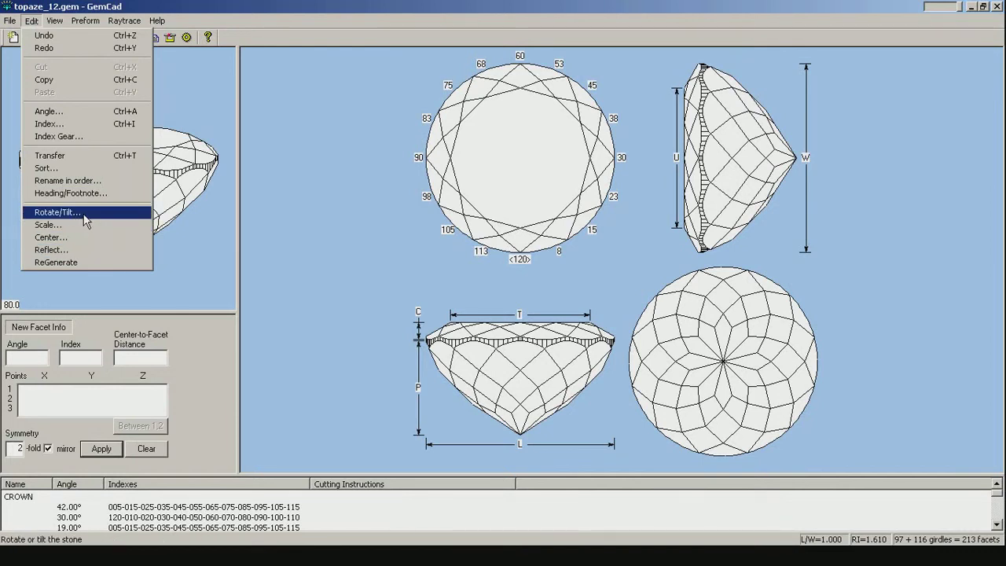
left_click(59, 212)
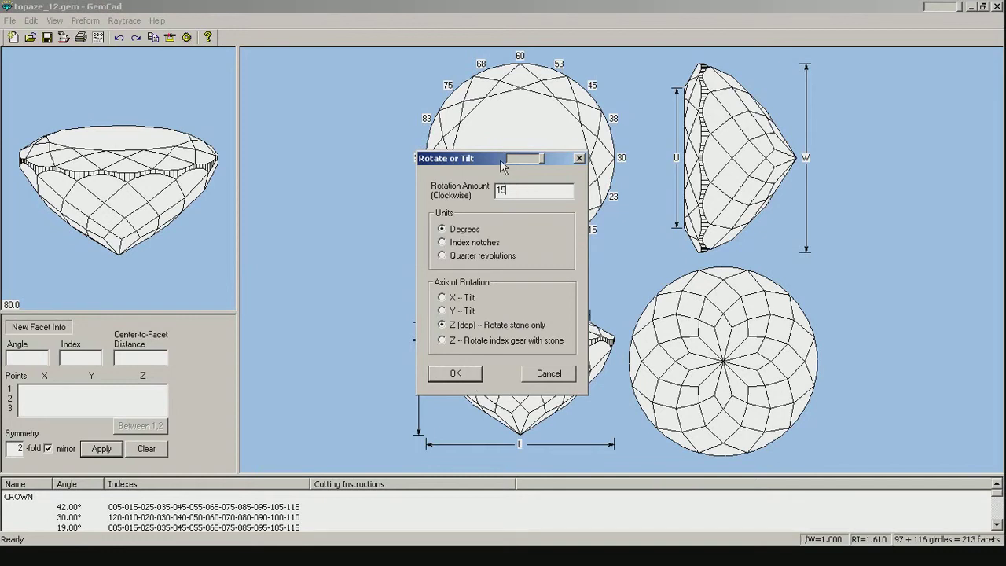
left_click_drag(503, 161, 259, 107)
left_click(220, 320)
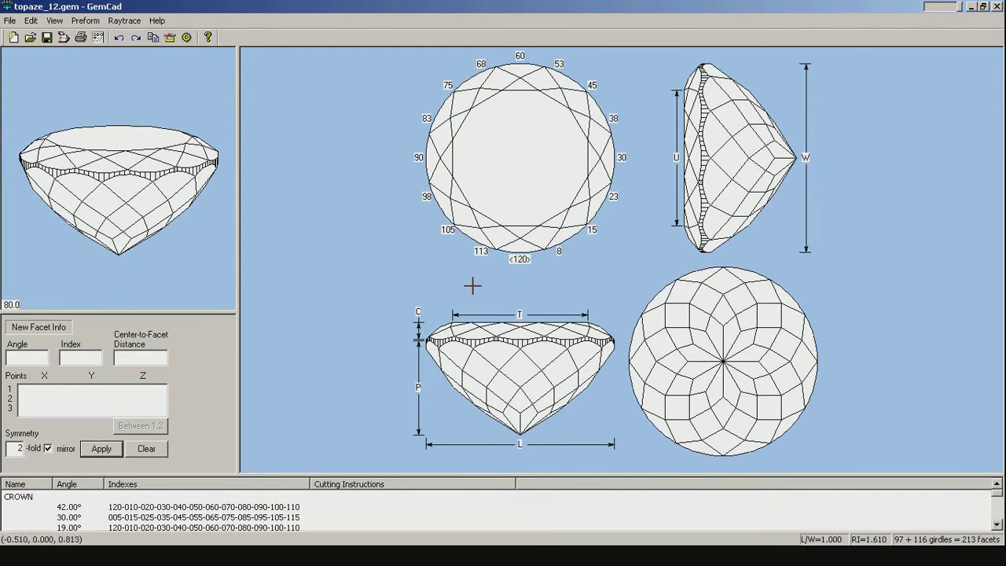
key("ctrl+z")
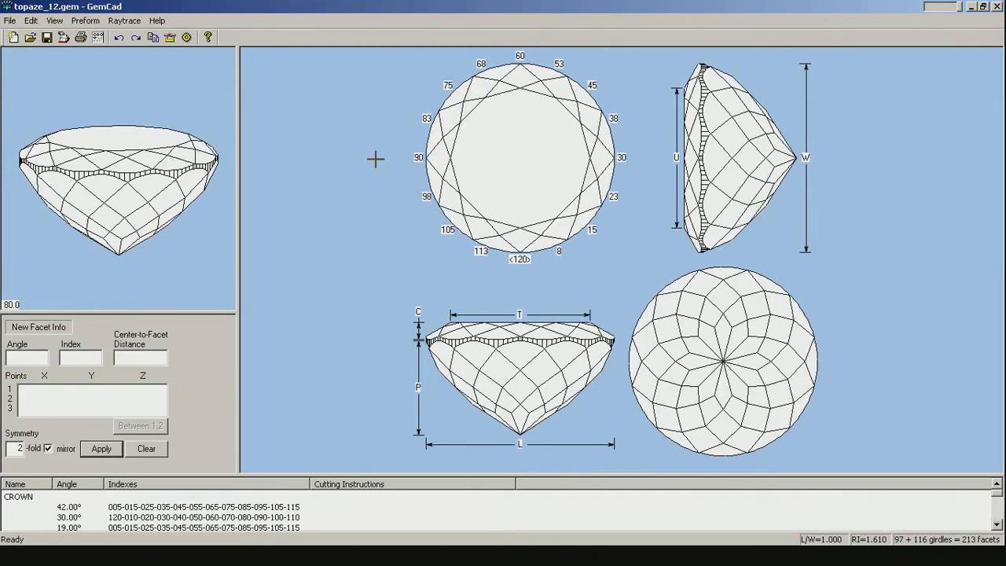
- Rotate only the stone by -15 degrees about the Z (dop) axis and undo the rotation
left_click(31, 21)
left_click(96, 212)
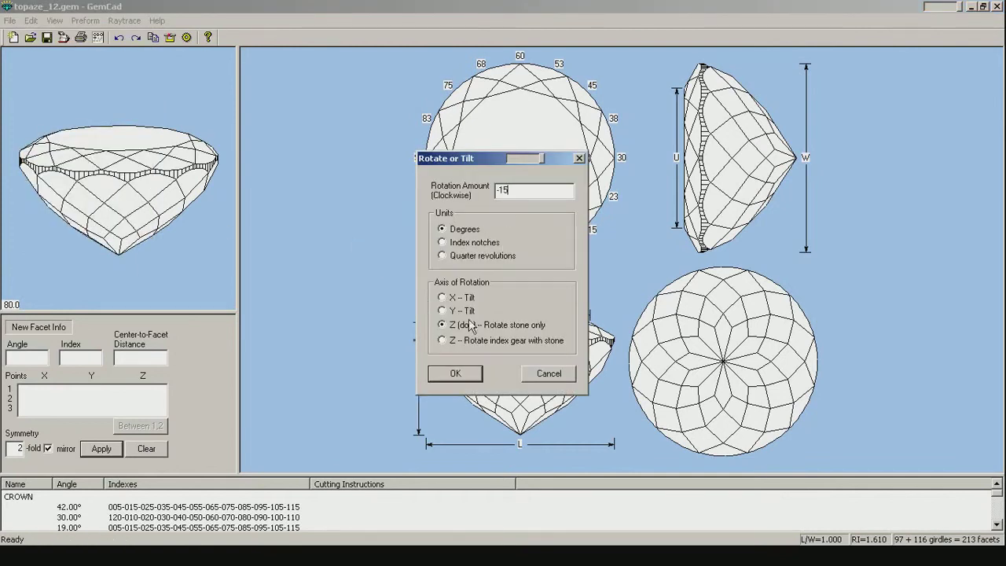
left_click(461, 373)
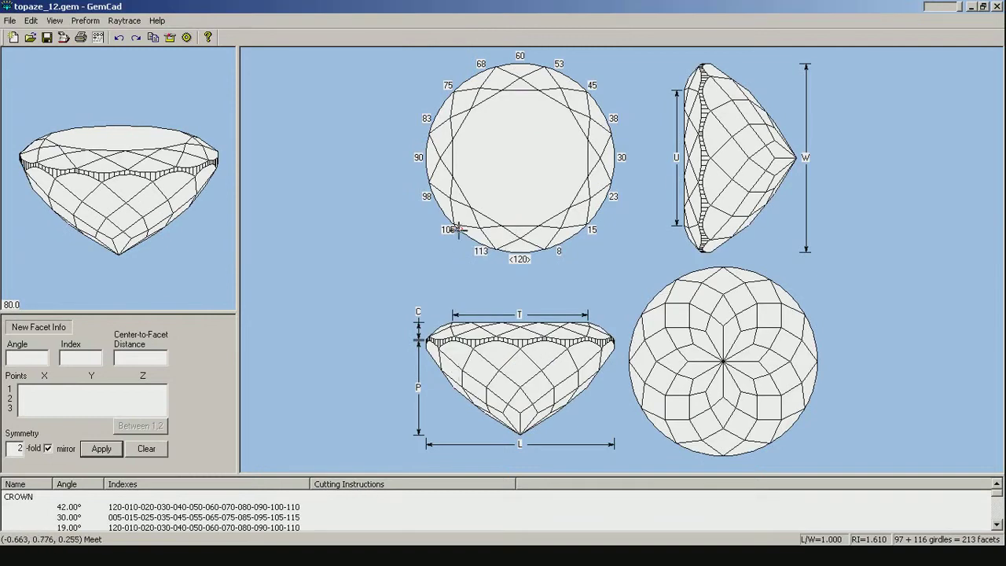
left_click(119, 38)
- Rotate only the stone by 20 index notches about the Z (dop) axis
left_click(32, 21)
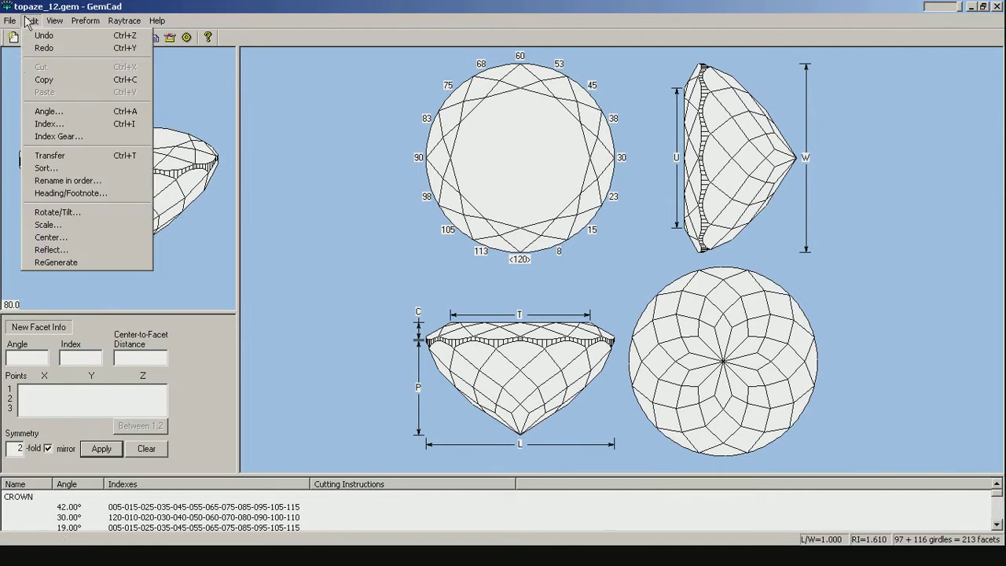
left_click(89, 213)
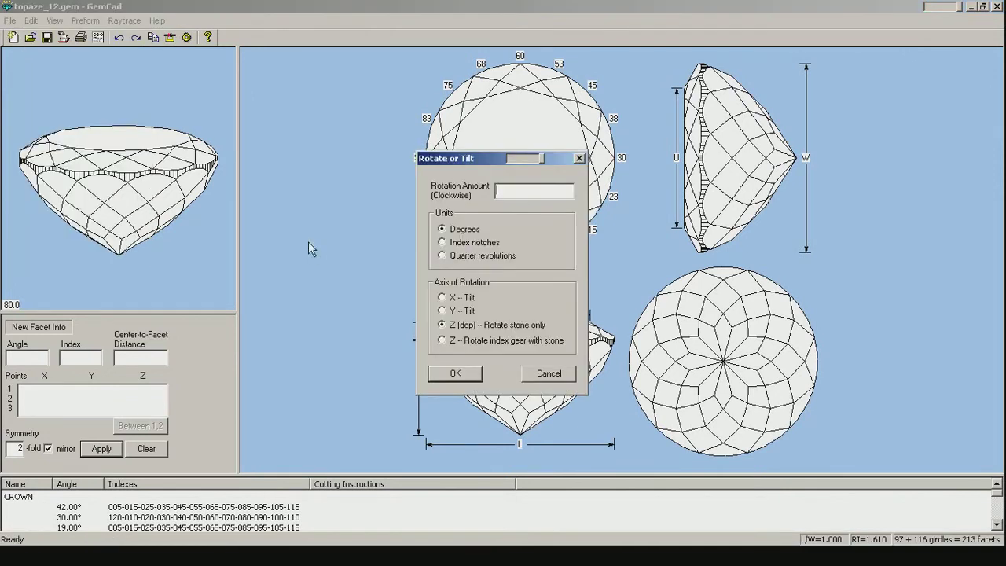
left_click(469, 245)
left_click_drag(532, 190, 471, 189)
type("20")
left_click(464, 374)
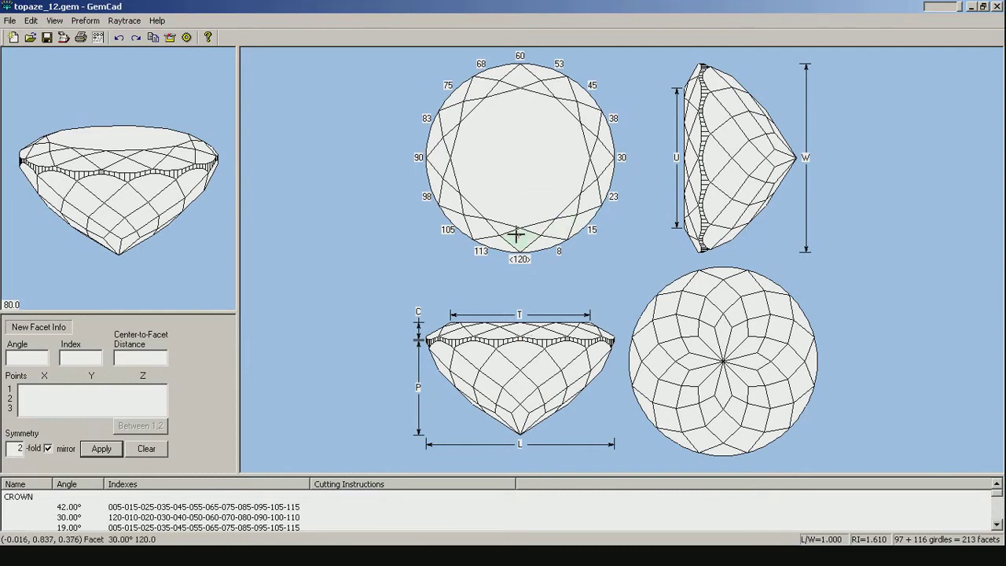
- Apply another rotation in index notches to the stone only, about the Z (dop) axis
left_click(32, 21)
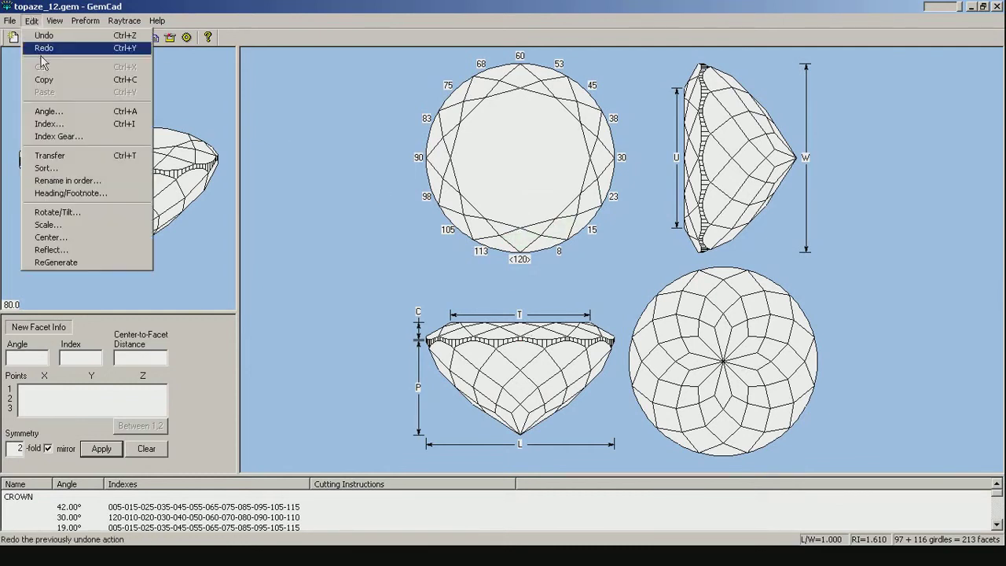
left_click(57, 212)
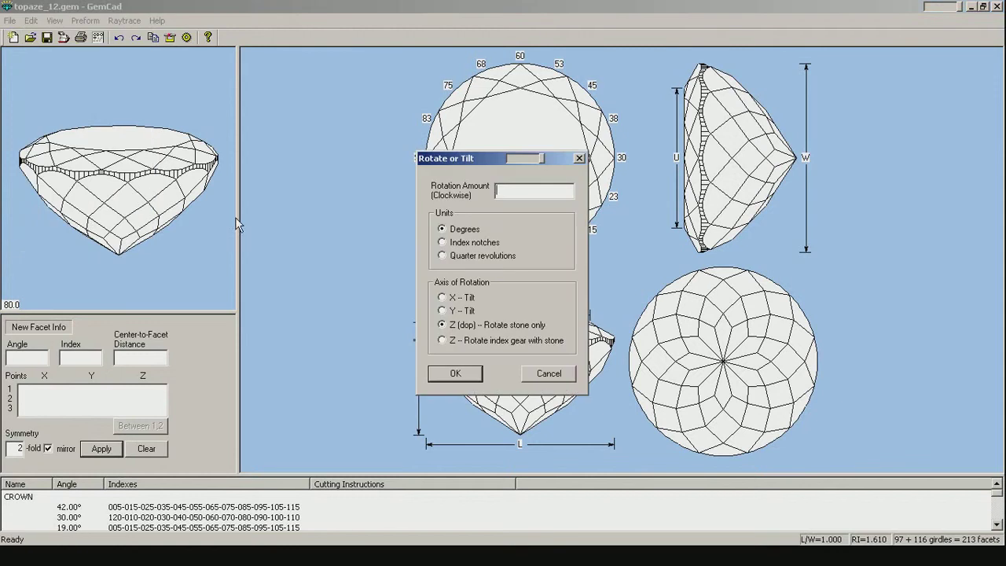
type("2")
left_click(463, 243)
left_click(460, 373)
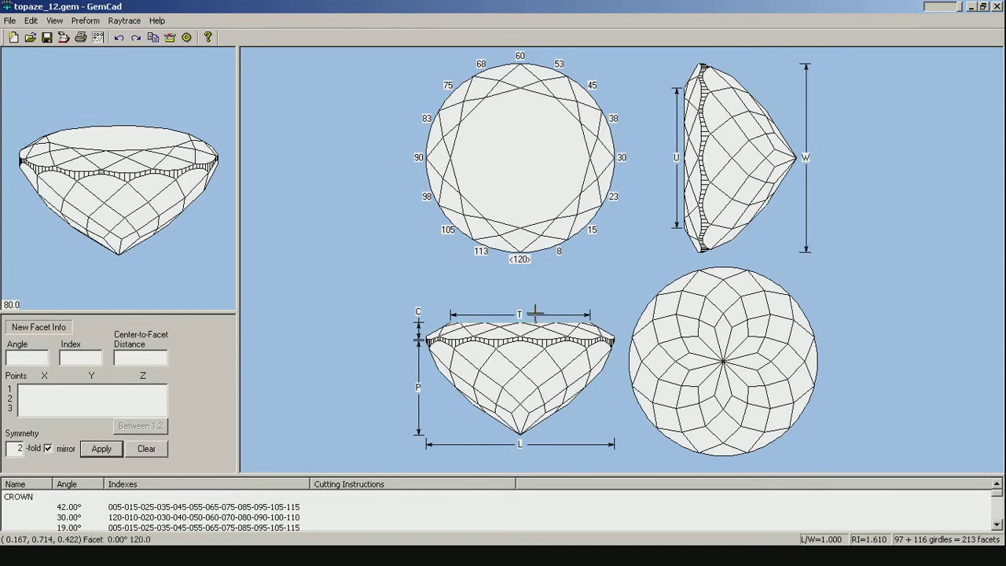
- Tilt the stone 5 degrees about the X axis and undo the tilt
left_click(31, 20)
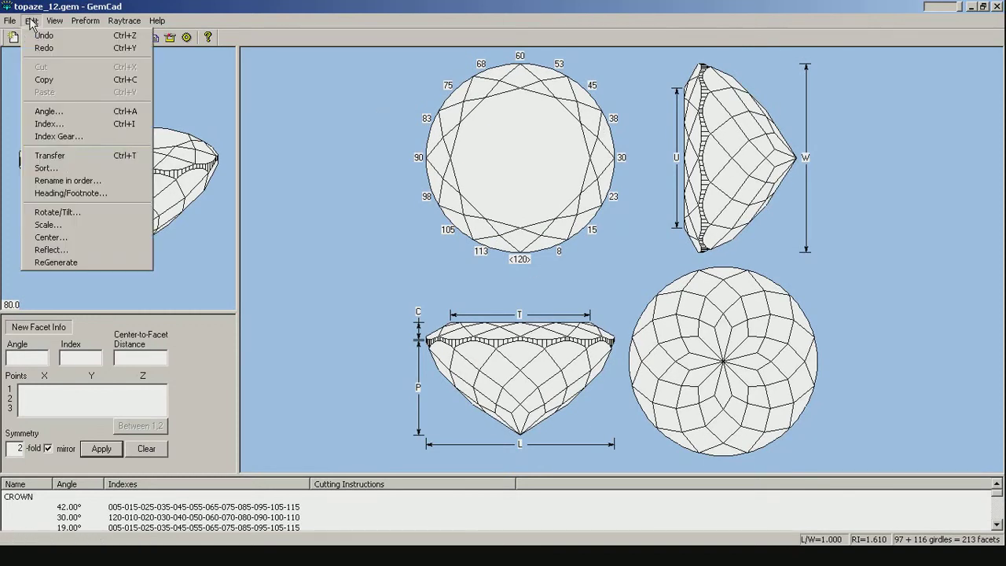
left_click(56, 211)
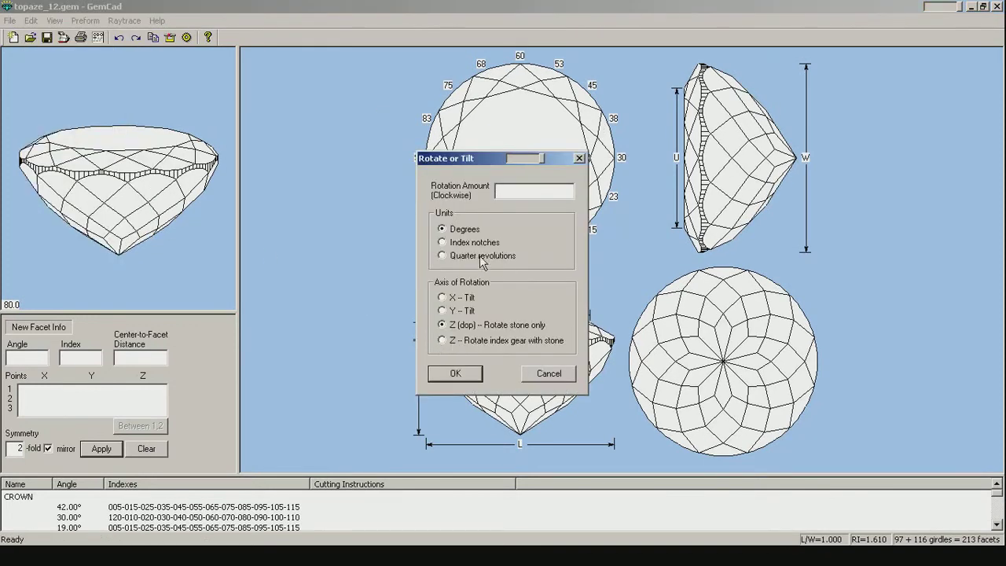
left_click(443, 298)
type("5")
left_click(457, 375)
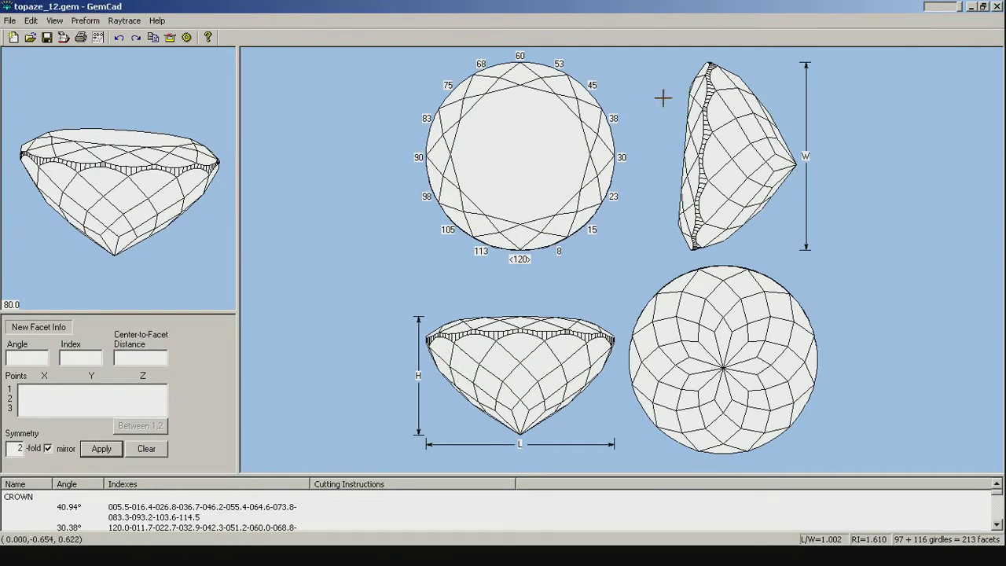
key("ctrl+z")
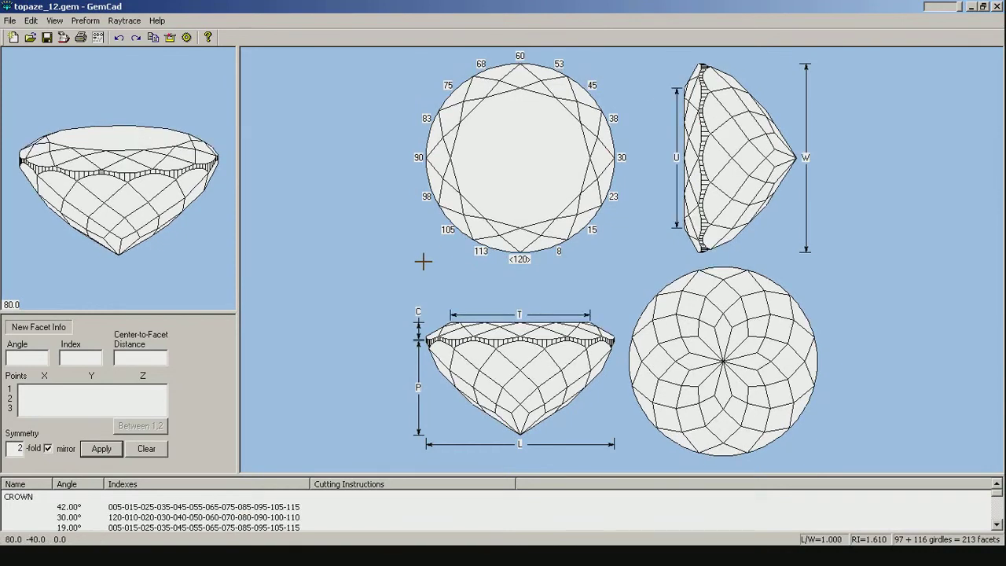
- Redo and undo the X-axis tilt twice to compare the tilted and untilted stone, ending with the tilt undone
key("ctrl+y")
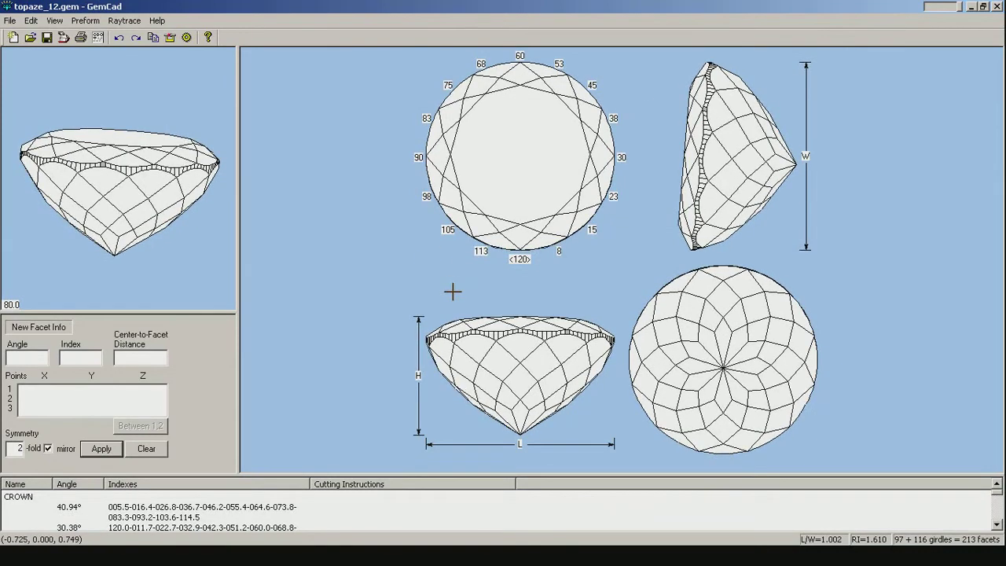
key("ctrl+z")
key("ctrl+y")
key("ctrl+z")
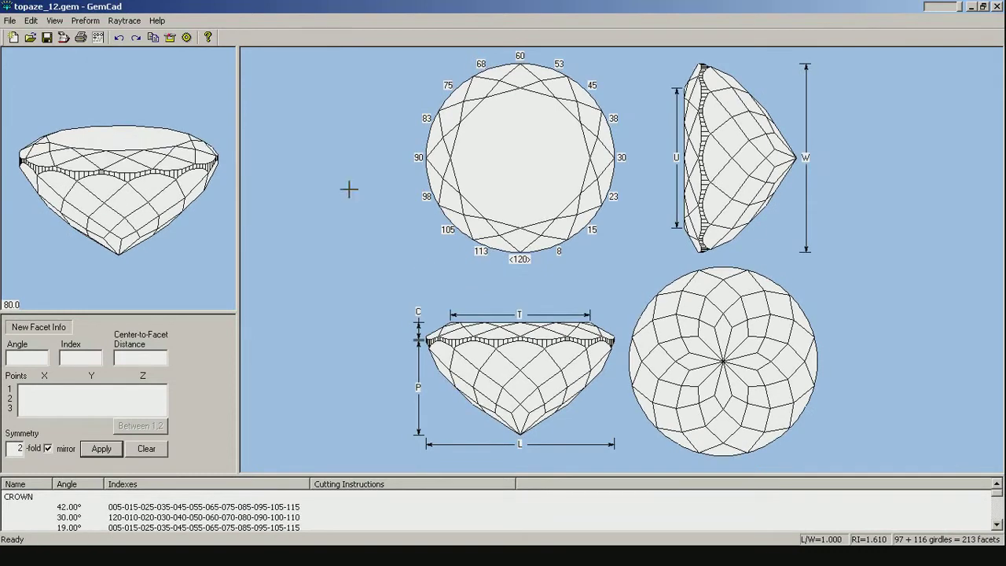
- Tilt the stone 20 degrees about the Y axis and undo the tilt
left_click(32, 21)
left_click(57, 212)
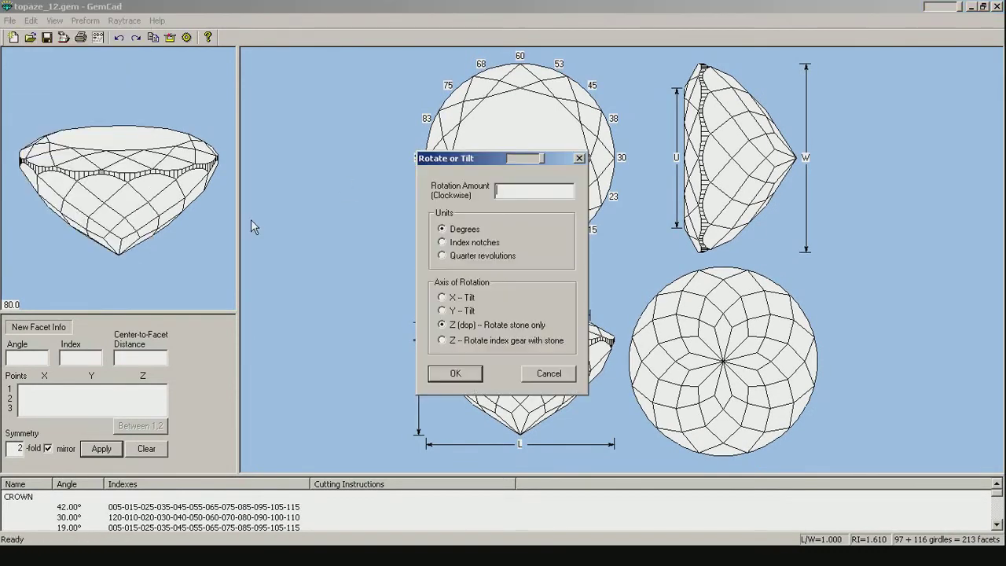
left_click(442, 311)
left_click_drag(531, 190, 490, 192)
type("20")
left_click(457, 375)
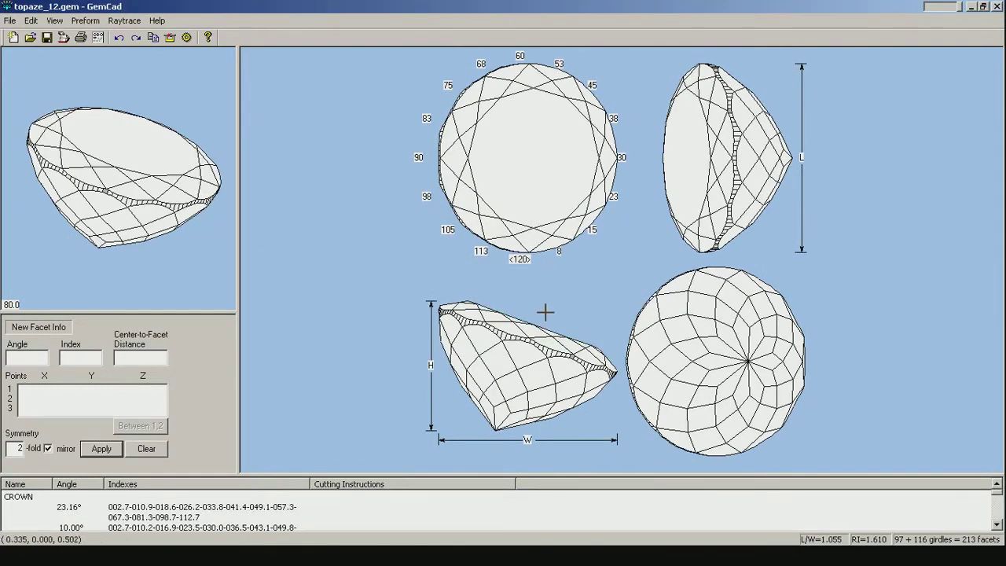
key("ctrl+z")
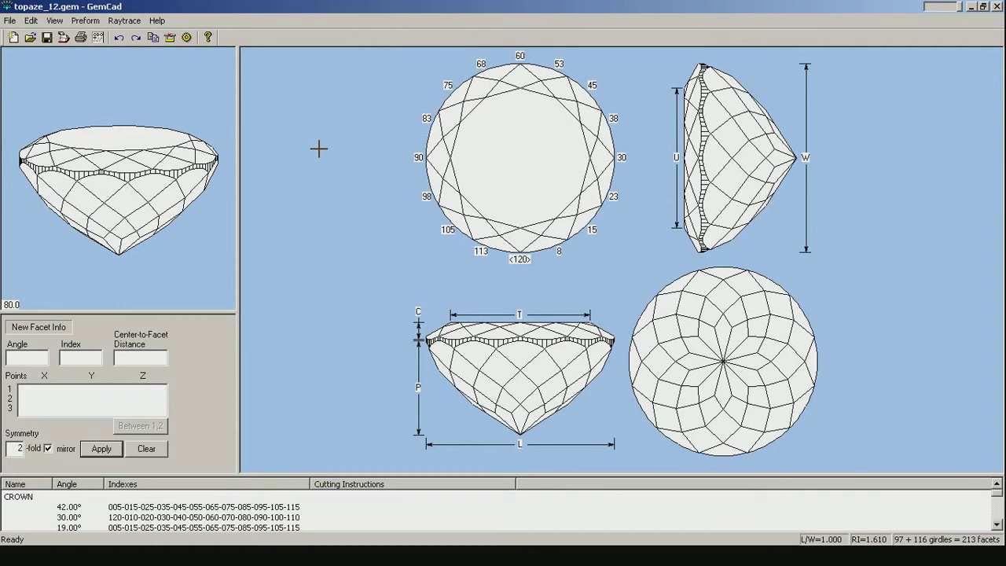
- Scale the whole stone down in all directions by dividing its size by 2
left_click(31, 21)
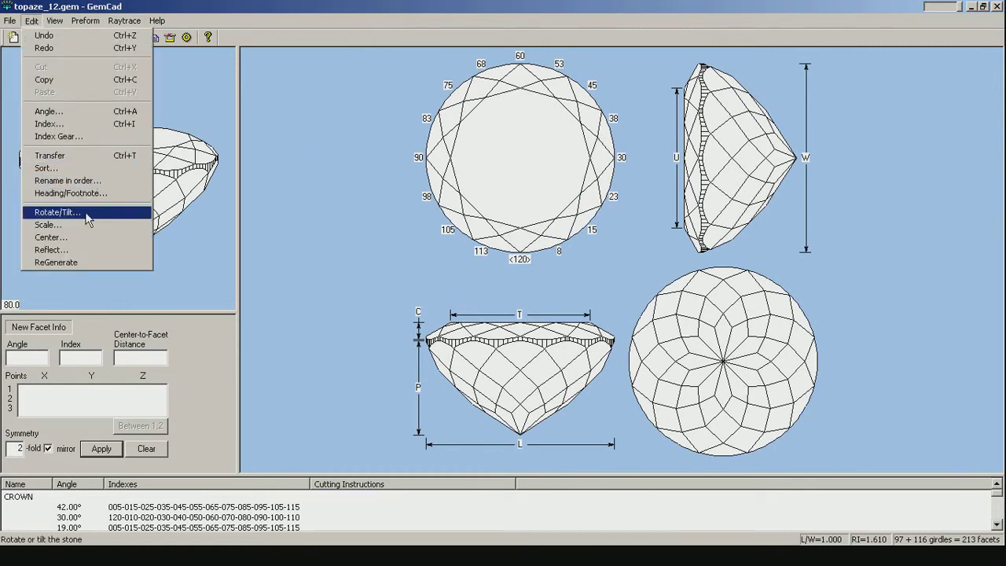
left_click(67, 227)
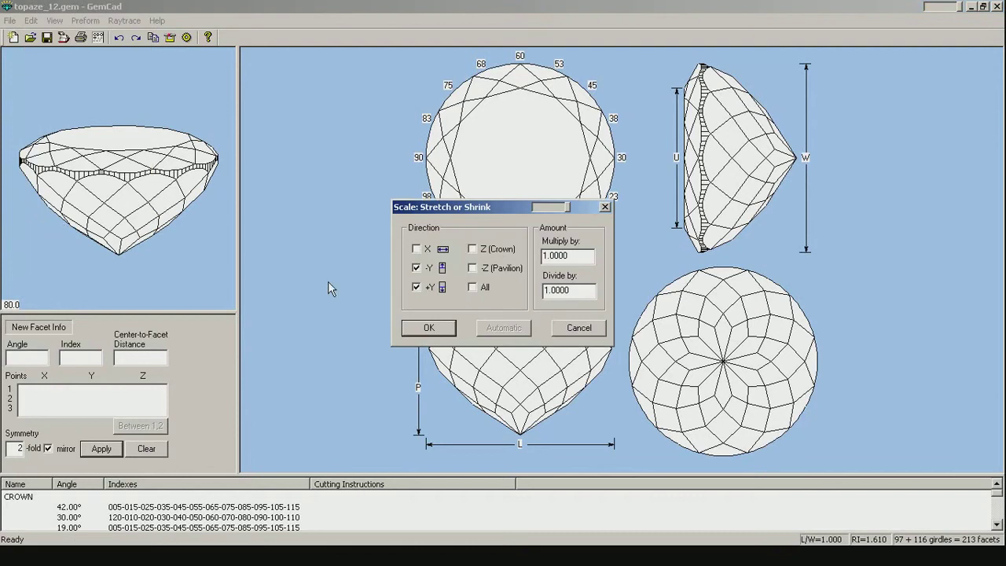
left_click(472, 288)
left_click_drag(583, 293, 527, 290)
type("2")
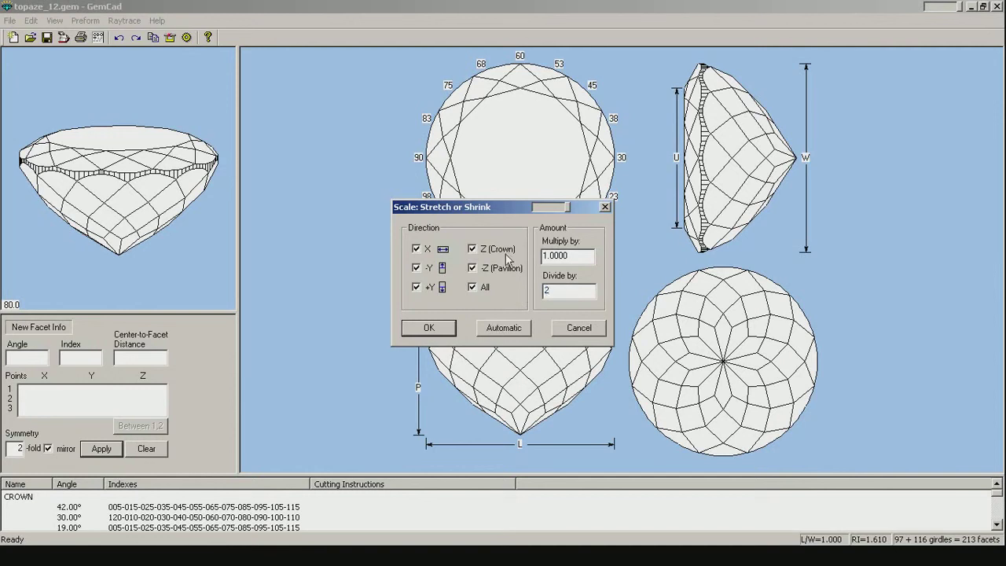
left_click(426, 328)
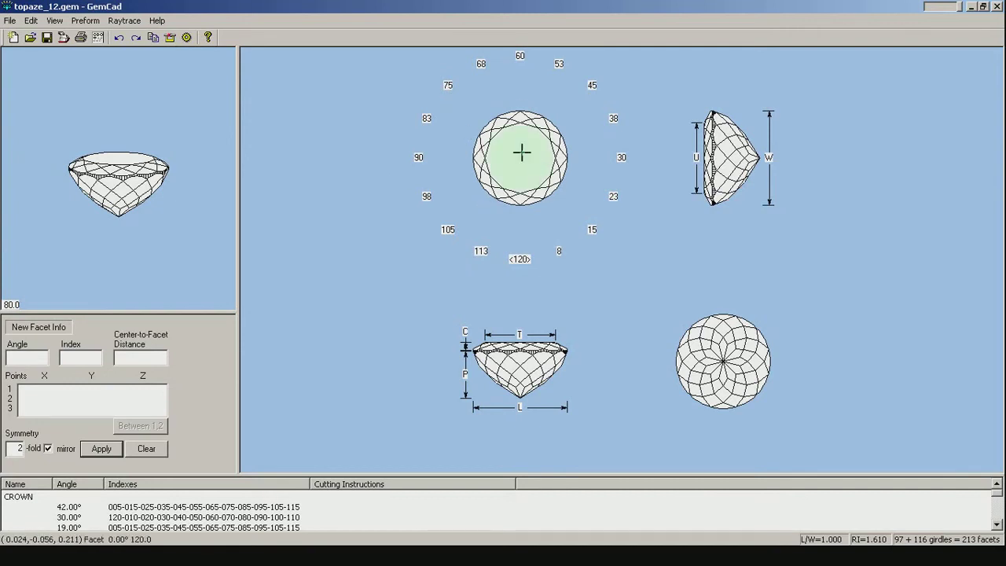
- Scale the stone automatically in all directions to restore its size after the previous shrinking
left_click(31, 21)
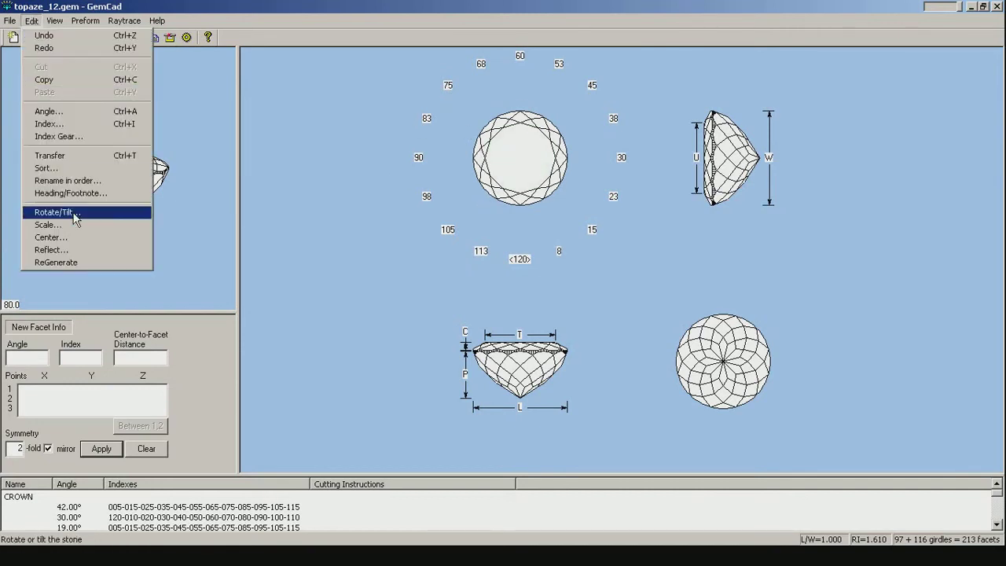
left_click(45, 223)
left_click(482, 288)
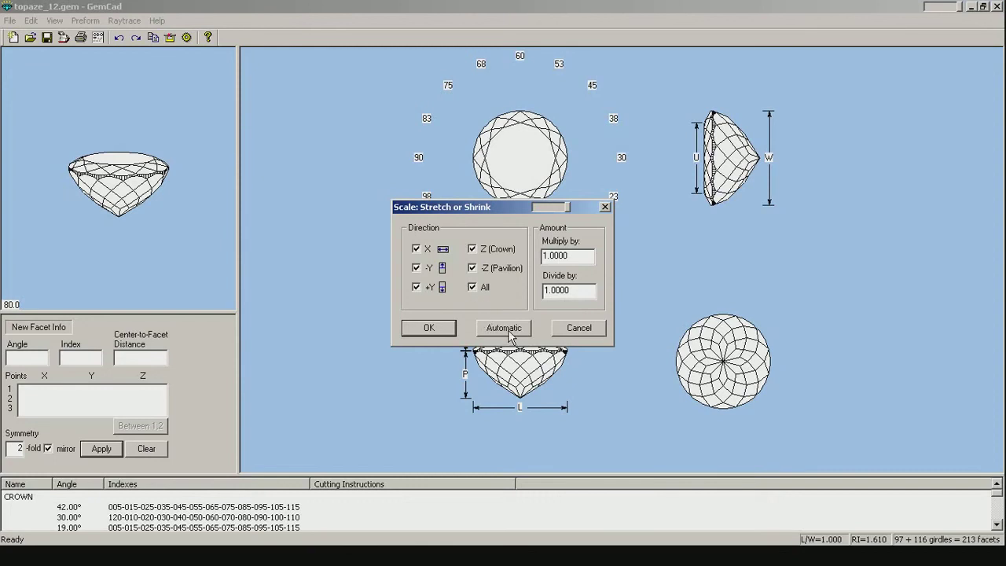
left_click(503, 327)
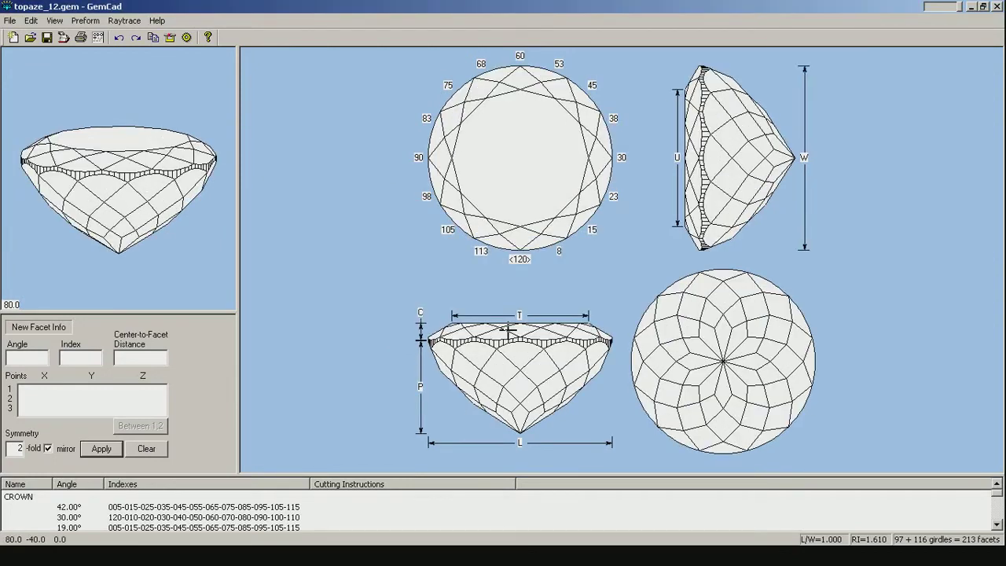
left_click(482, 167)
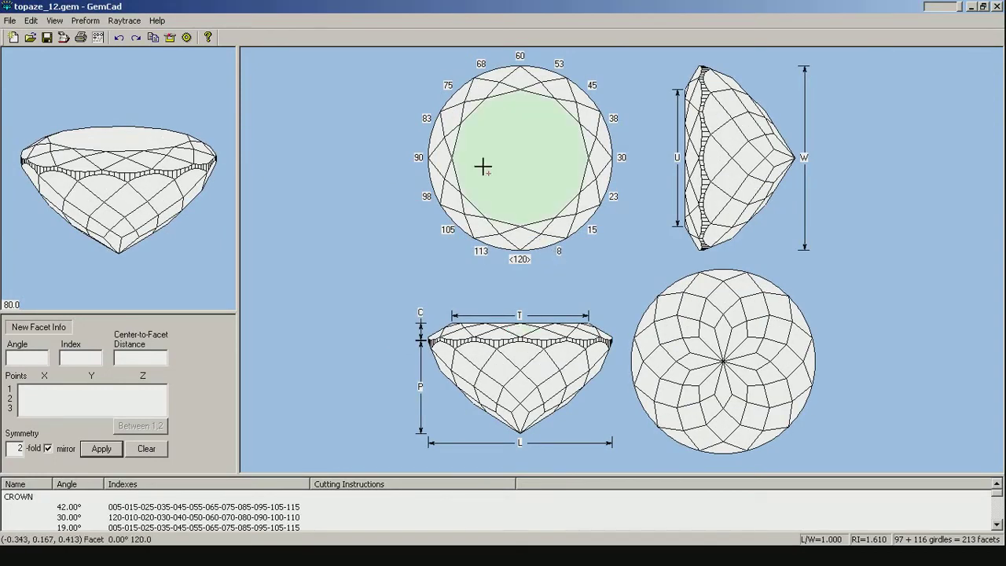
- Scale the whole stone down again in all directions by dividing its size by 2
left_click(31, 20)
left_click(78, 225)
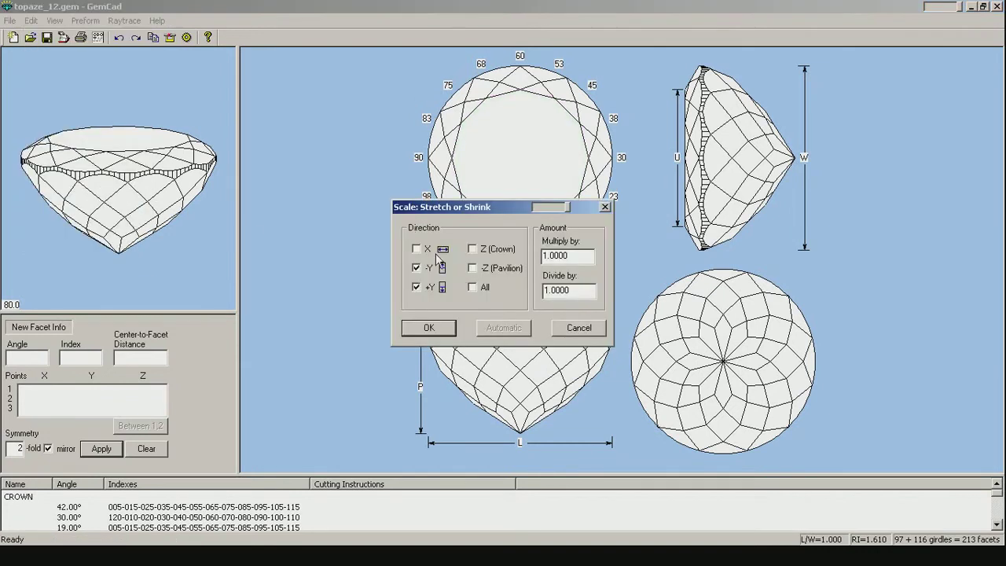
left_click(473, 289)
left_click_drag(582, 292, 524, 288)
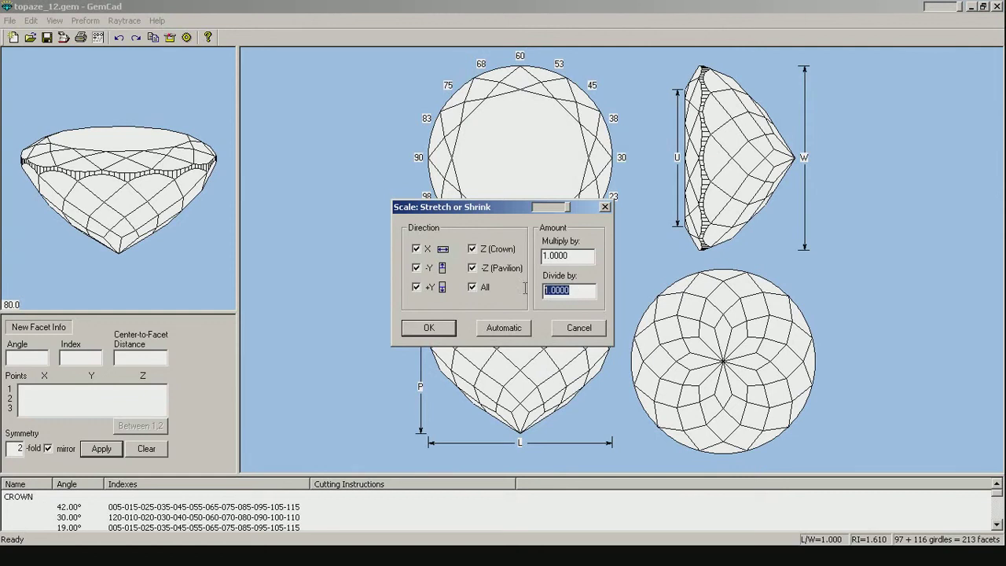
type("2")
left_click(428, 328)
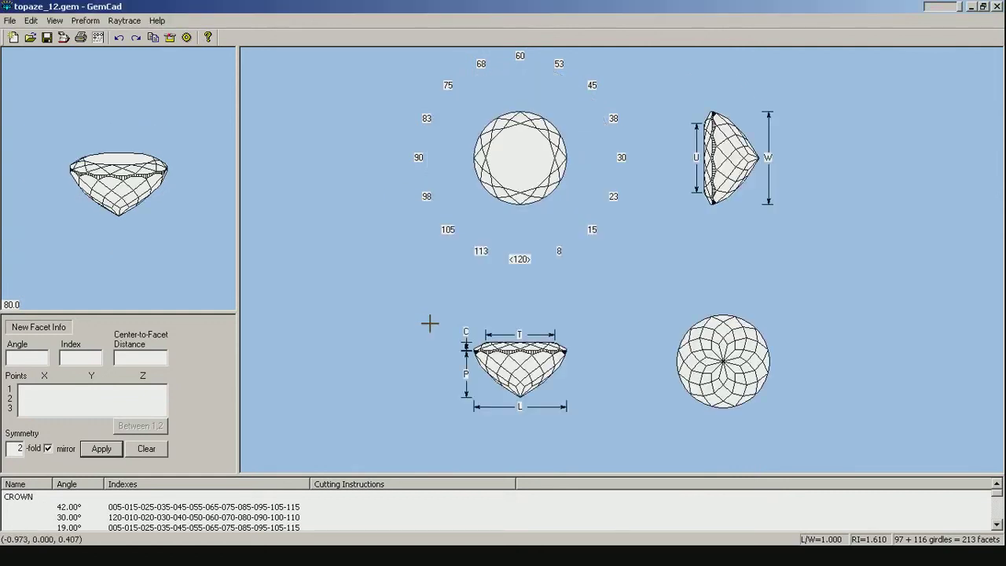
- Stretch the stone in the X direction only to turn the round outline into an oval
left_click(34, 20)
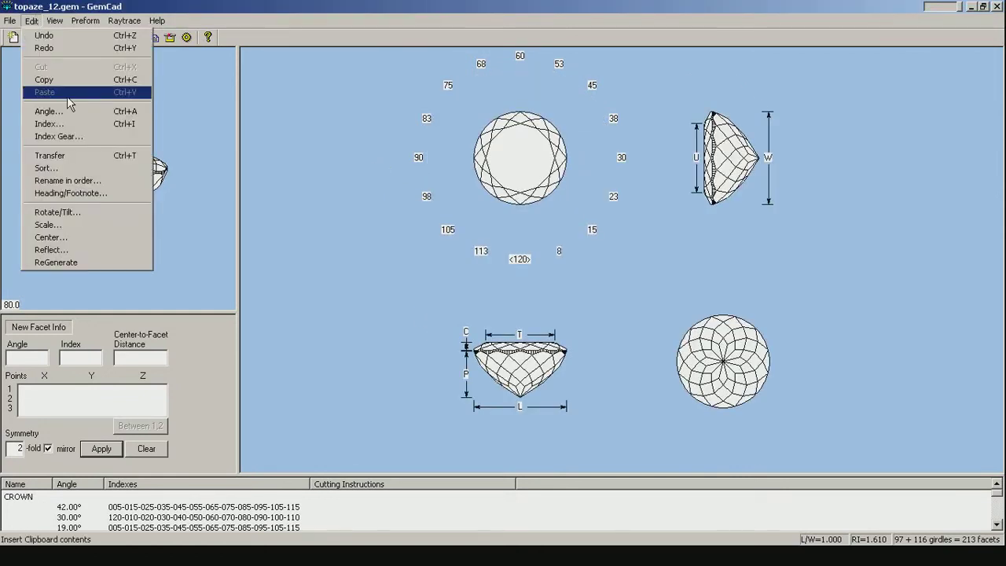
left_click(66, 226)
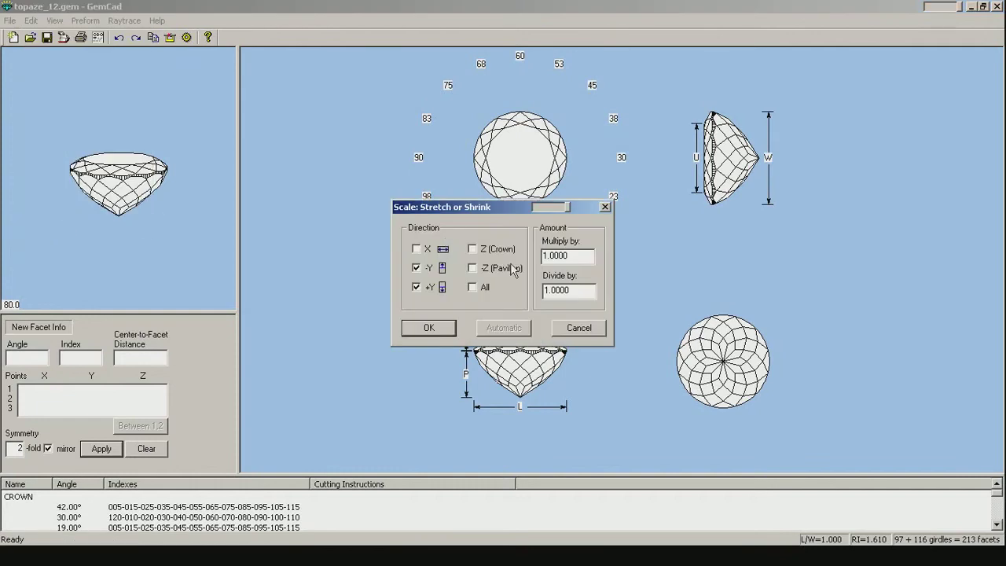
left_click(417, 249)
left_click_drag(578, 256, 556, 256)
type("1000")
left_click(428, 328)
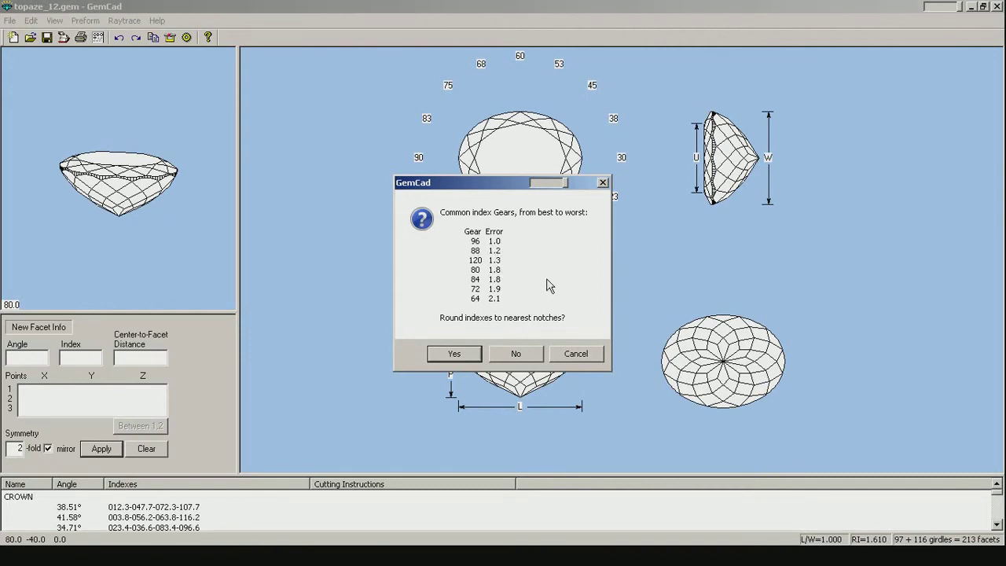
- Round the stretched stone's indexes to the nearest notches of a 96-tooth index gear, with the ID location at Bottom
left_click(454, 354)
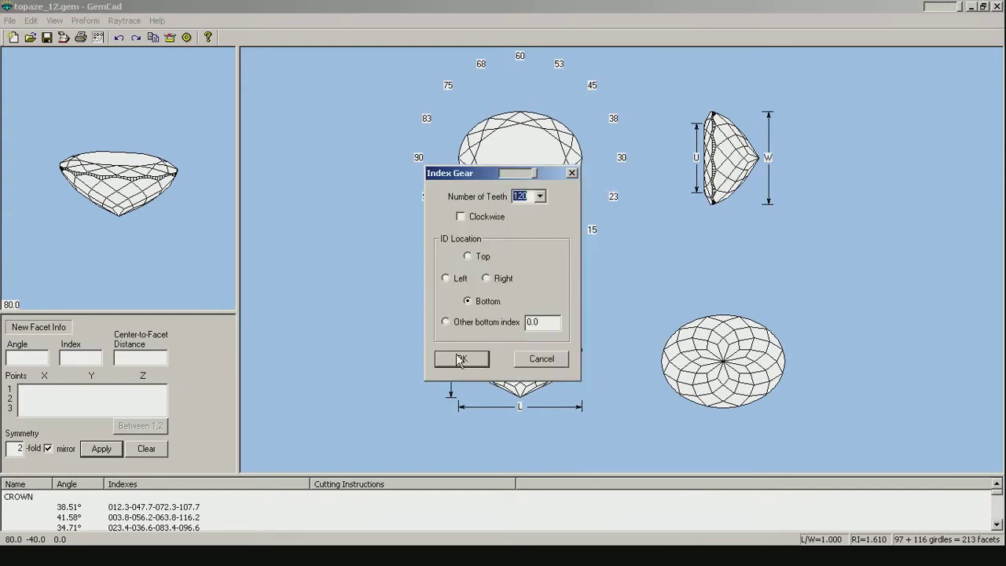
left_click(539, 198)
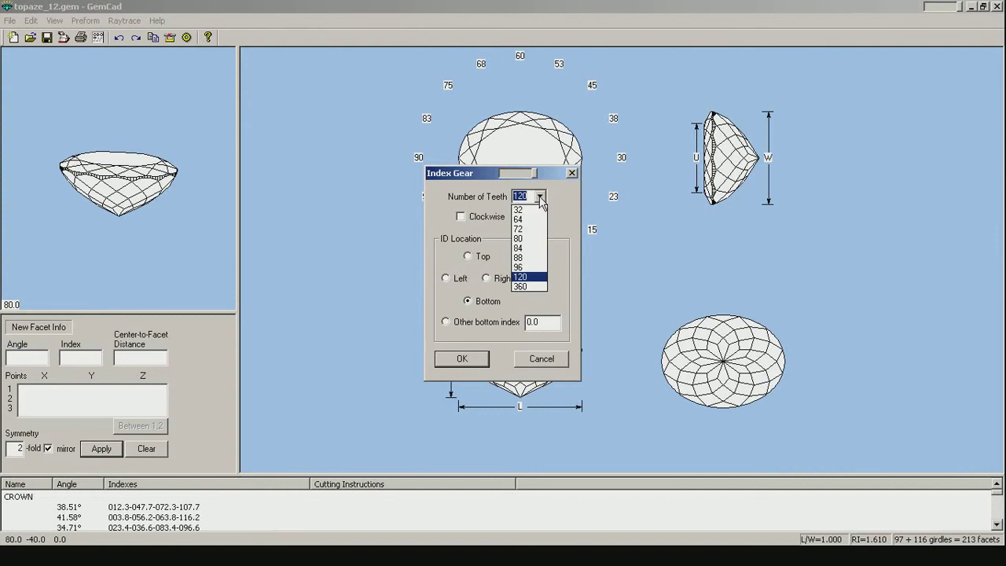
left_click(525, 268)
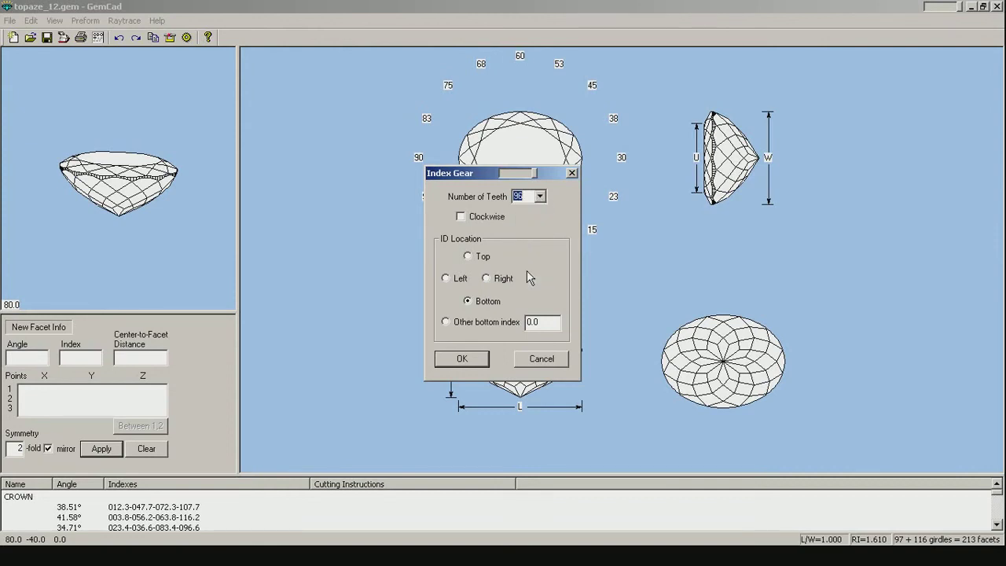
left_click(462, 359)
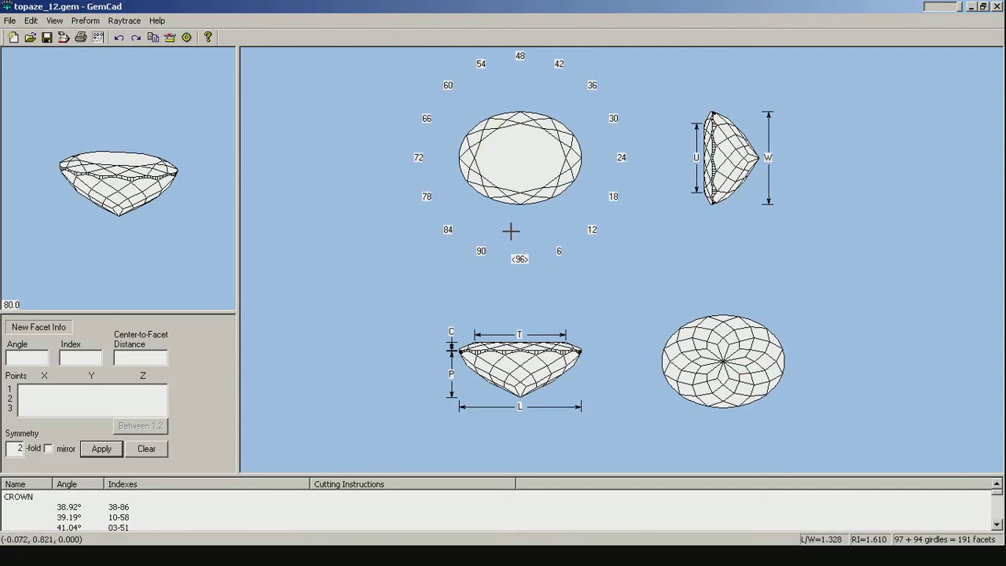
- Turn the 3D view toward the oval's crown and inspect the details of the crown facets at indexes 42 and 48
left_click_drag(108, 230, 125, 216)
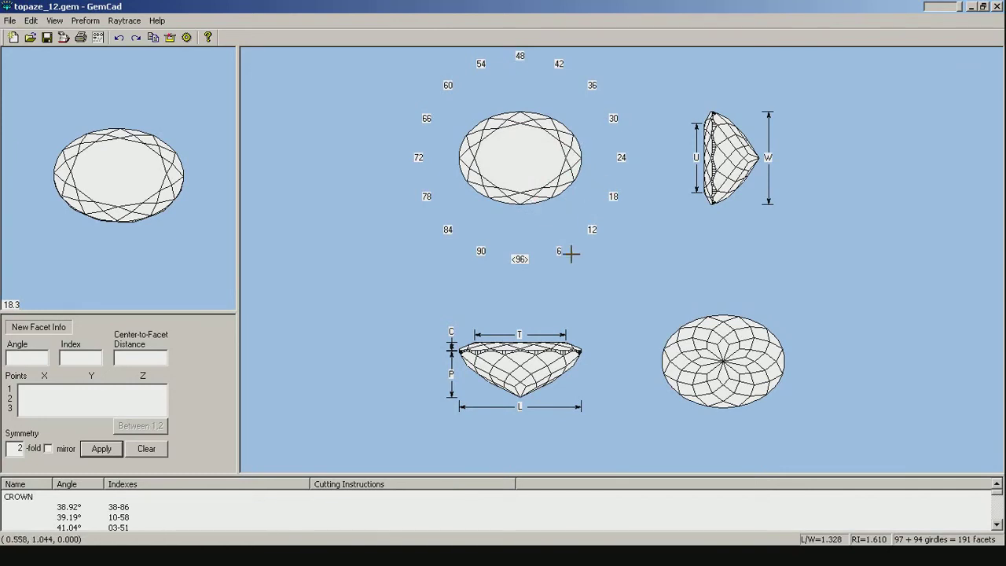
left_click(547, 125)
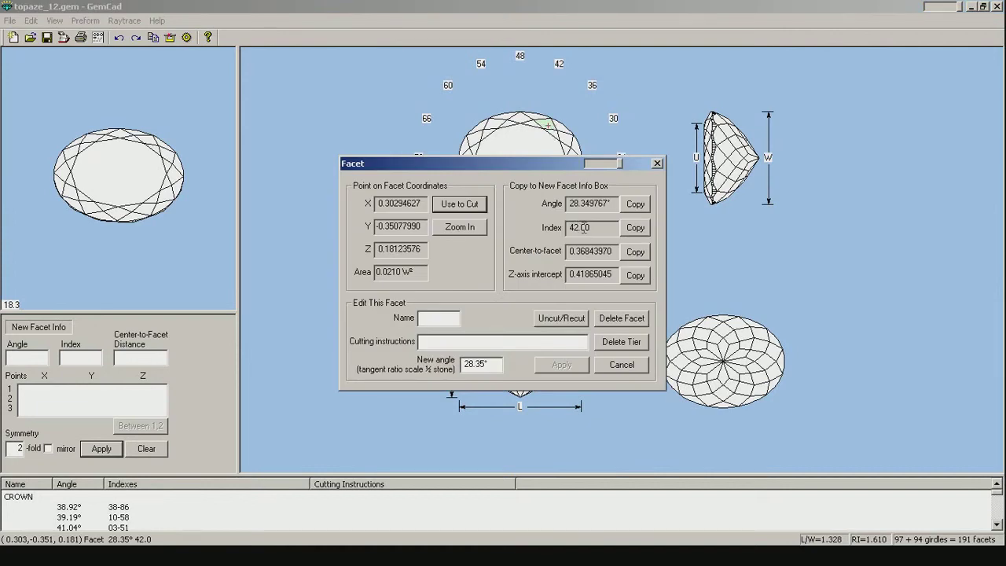
left_click(626, 366)
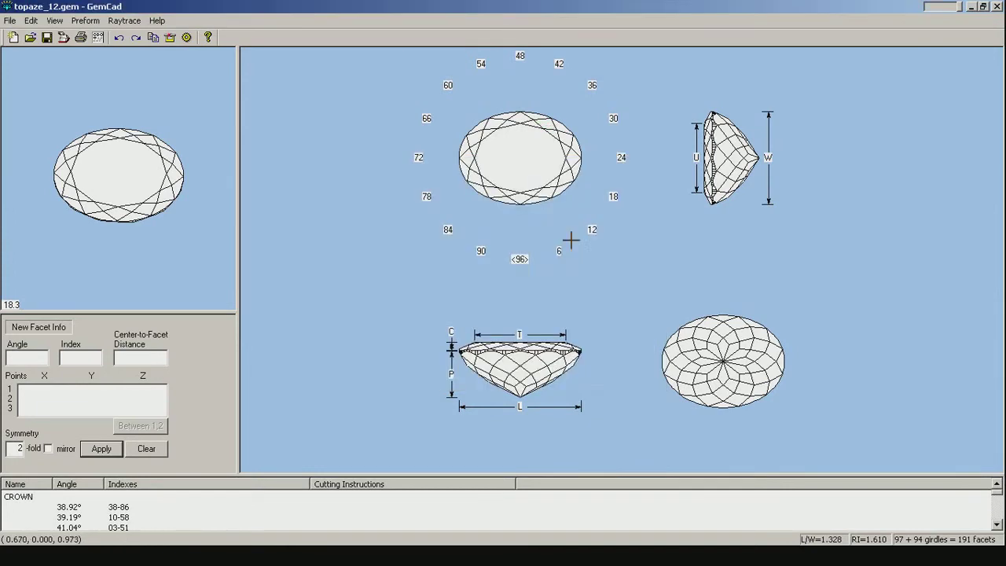
left_click(520, 119)
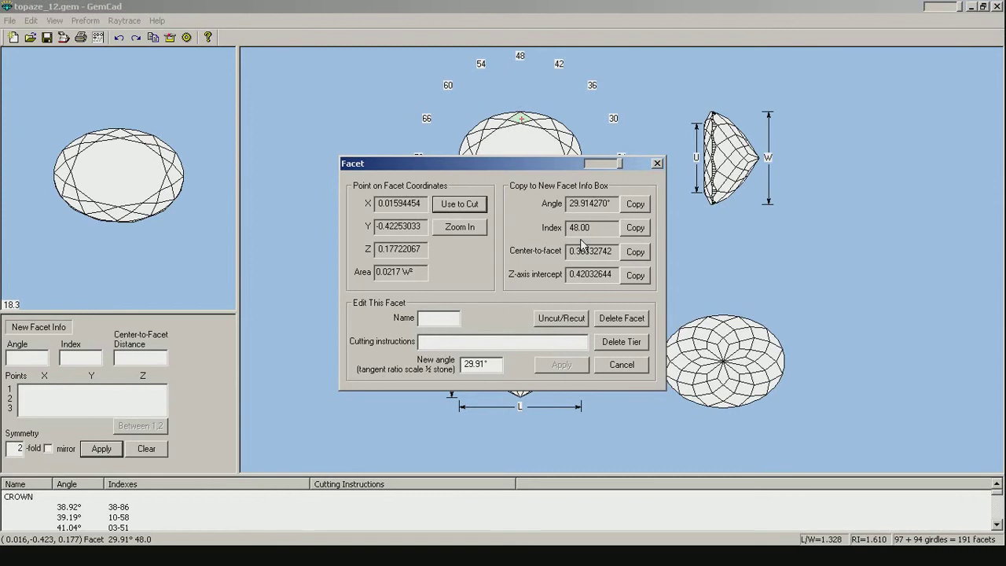
left_click(624, 365)
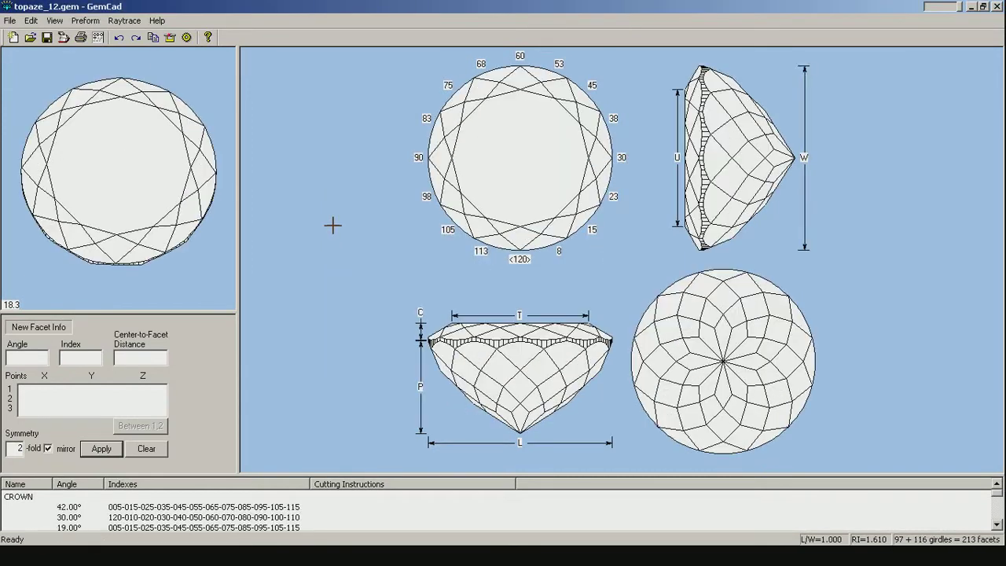
left_click(33, 20)
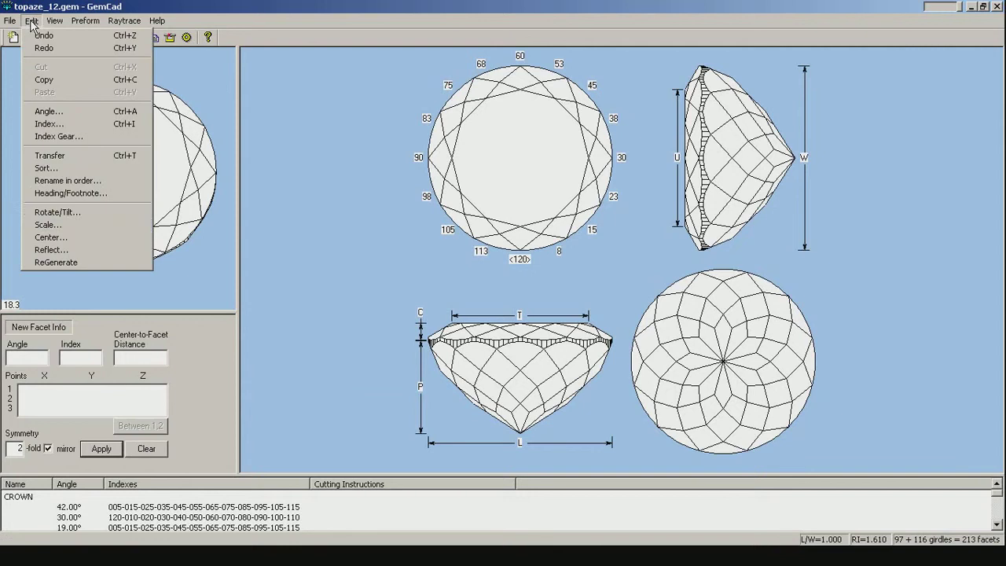
left_click(109, 226)
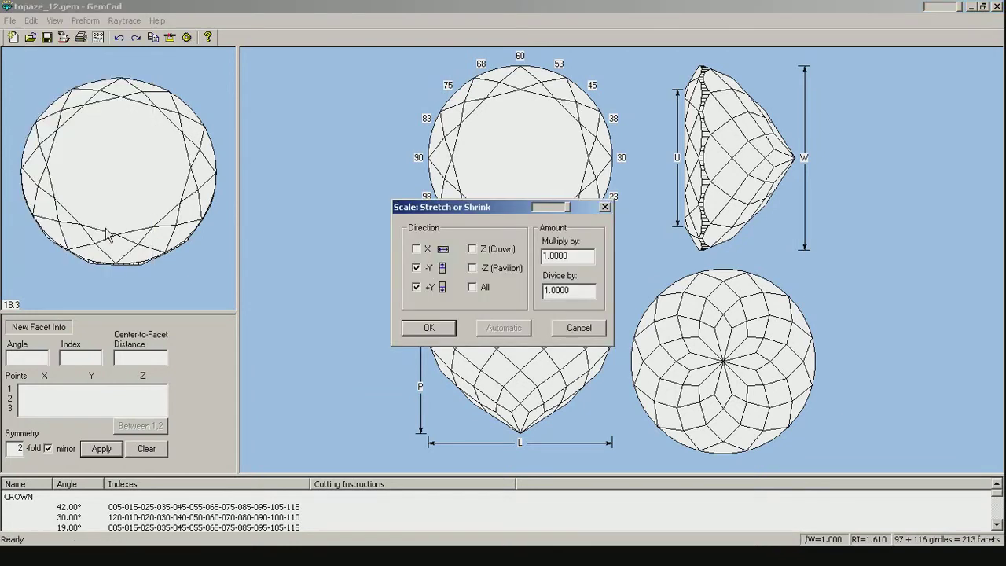
left_click(416, 267)
left_click(581, 333)
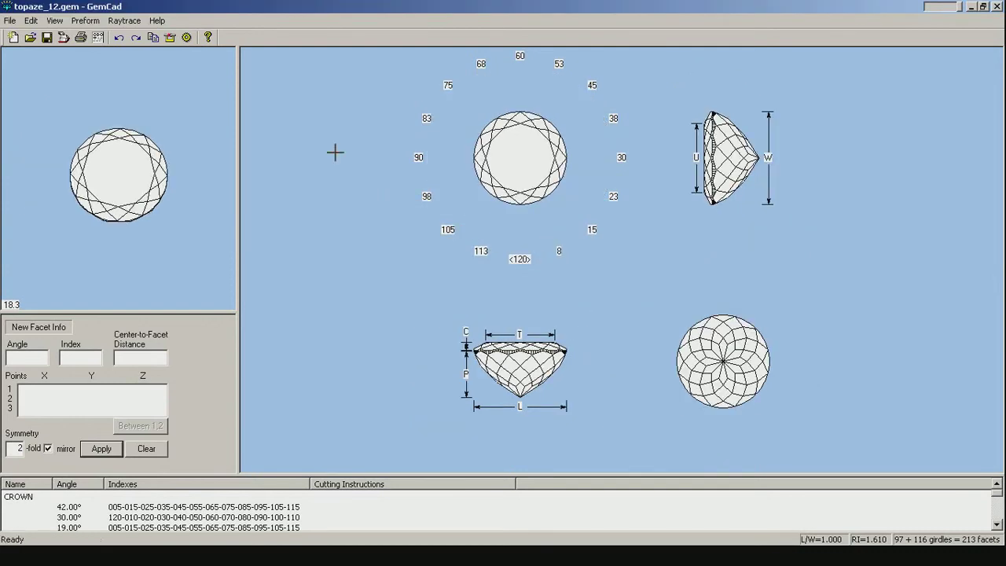
- Stretch only the -Y side of the stone by a factor of 1.5 without rounding the indexes, and undo the scaling
left_click(31, 21)
left_click(62, 233)
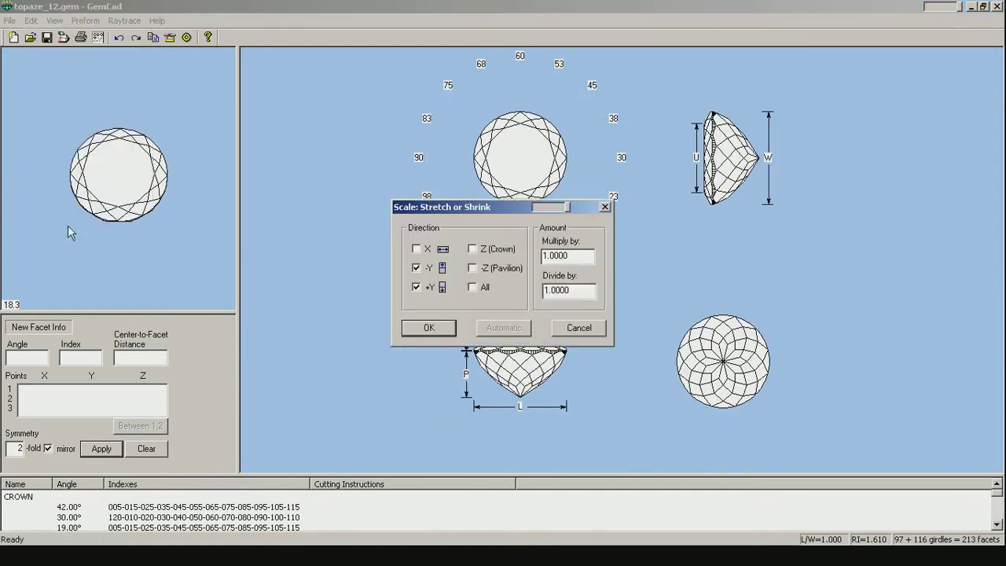
left_click(417, 288)
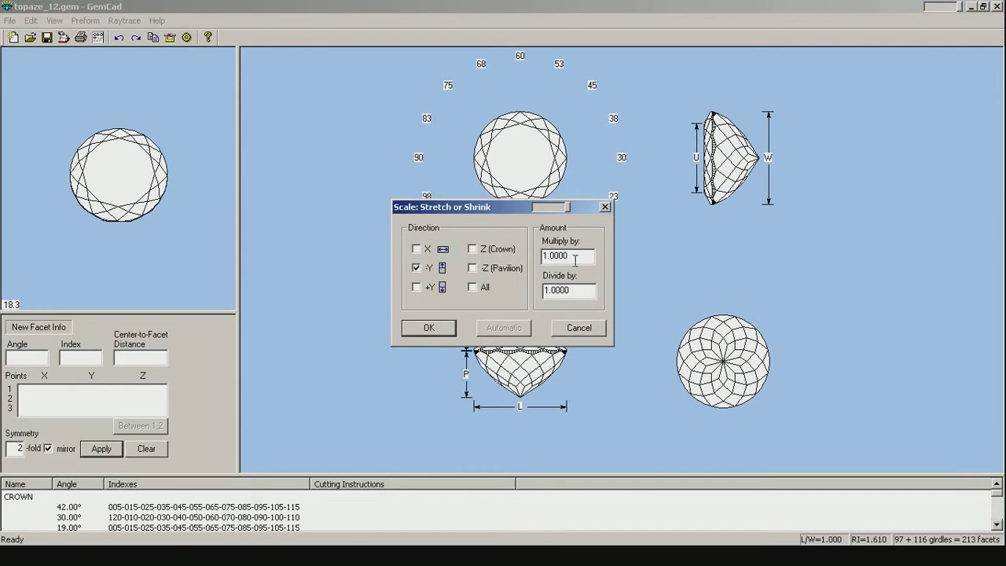
left_click_drag(577, 256, 547, 251)
type(".5")
left_click(428, 328)
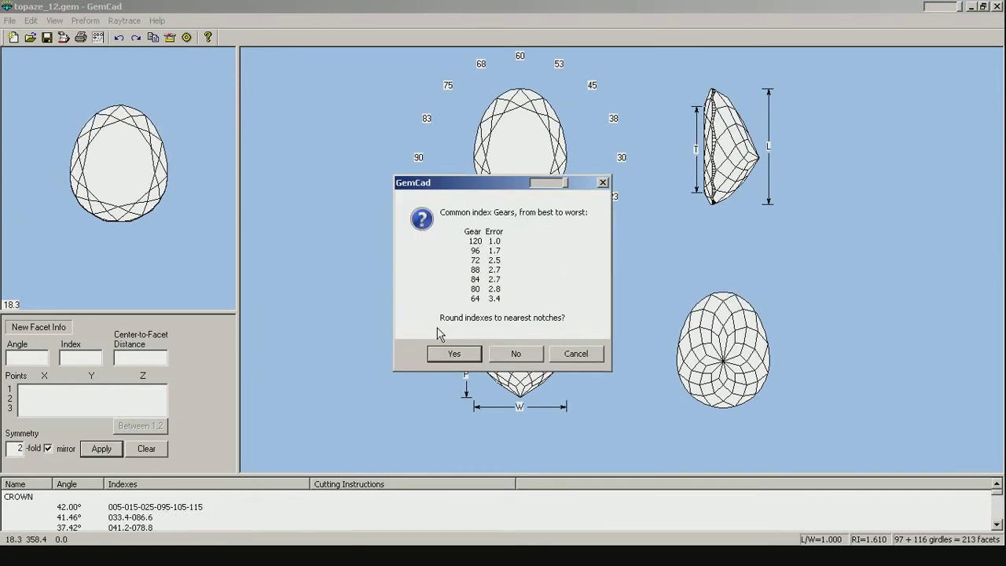
left_click(521, 353)
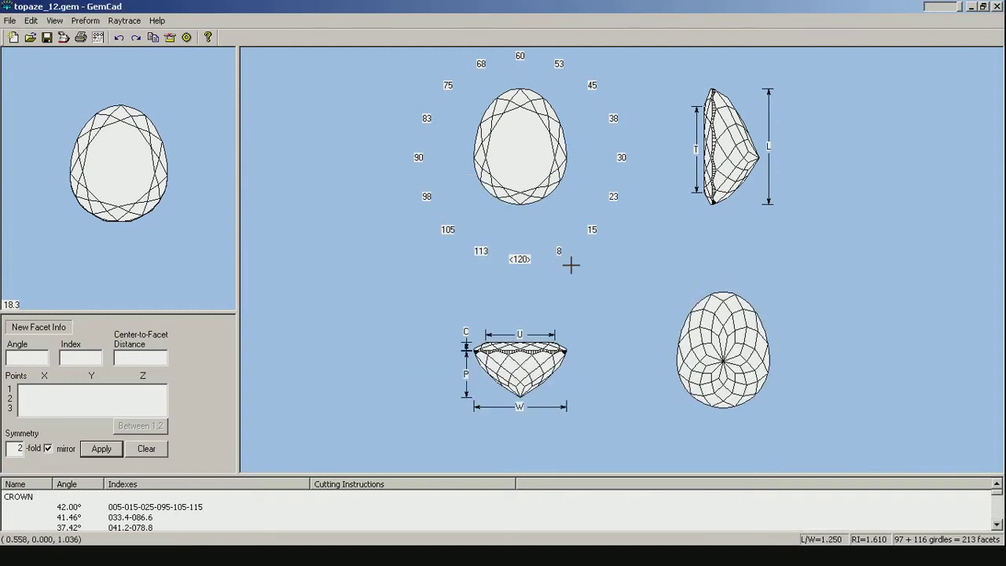
left_click_drag(139, 209, 217, 267)
key("ctrl+z")
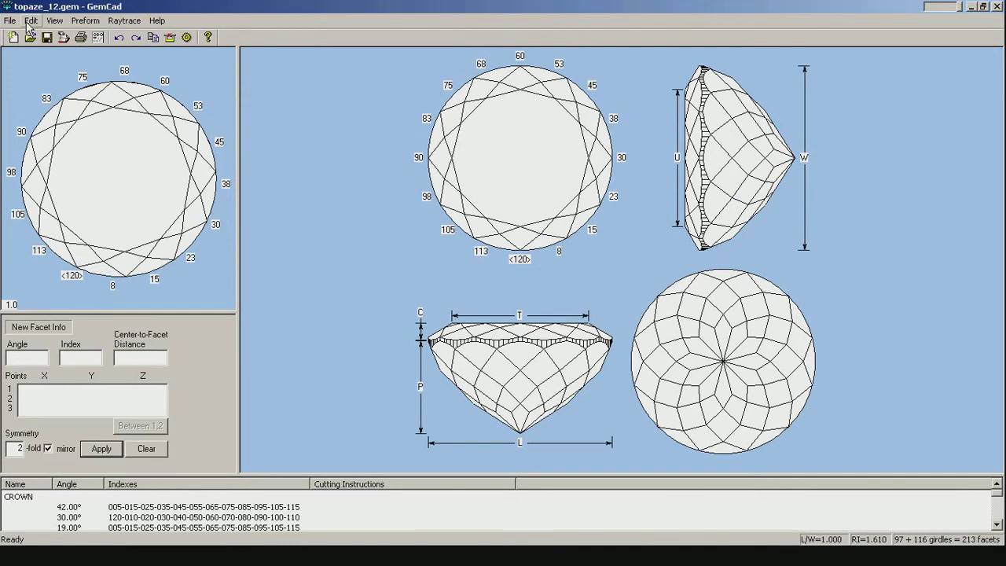
- Center the stone along the Z axis using its center of mass
left_click(32, 21)
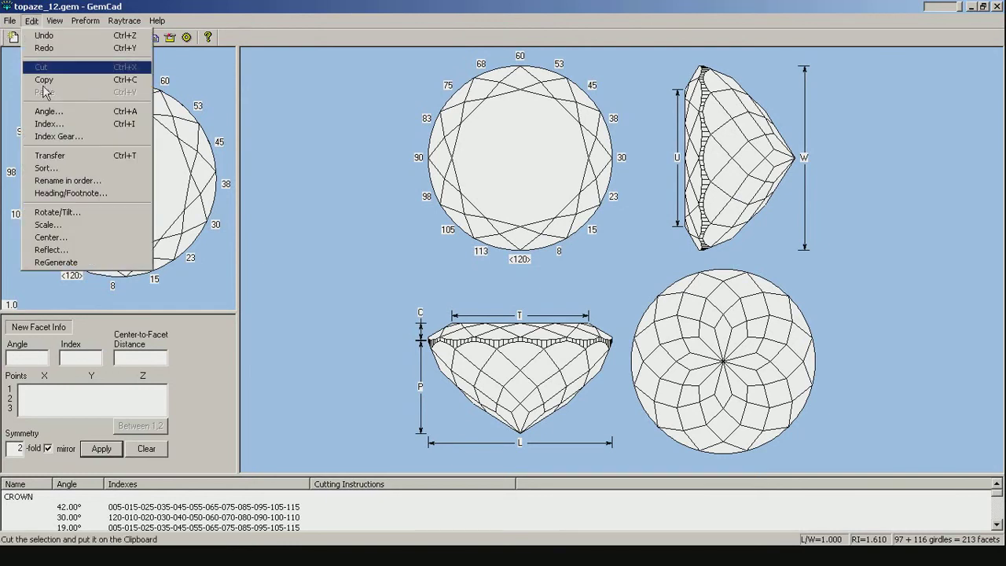
left_click(49, 238)
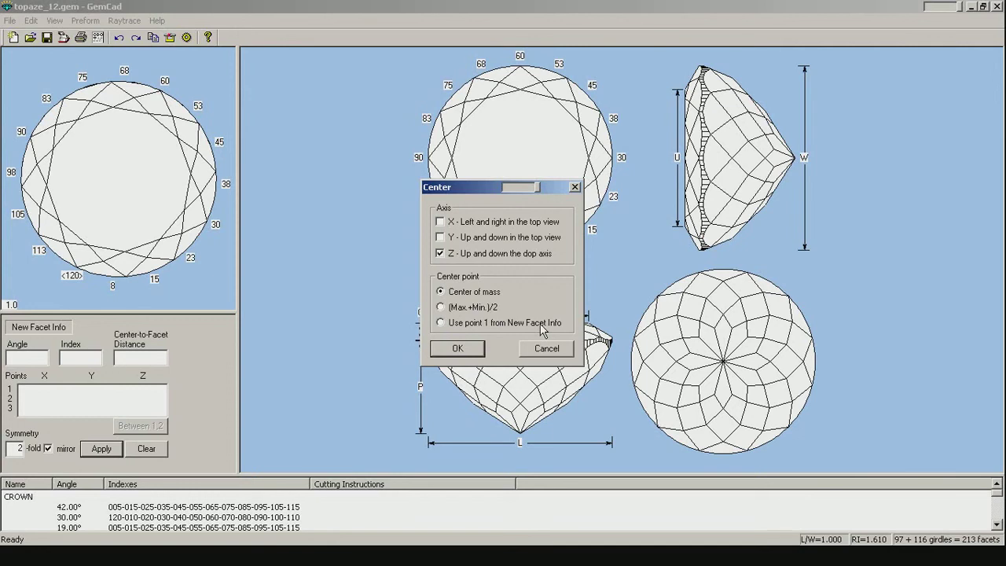
left_click(458, 348)
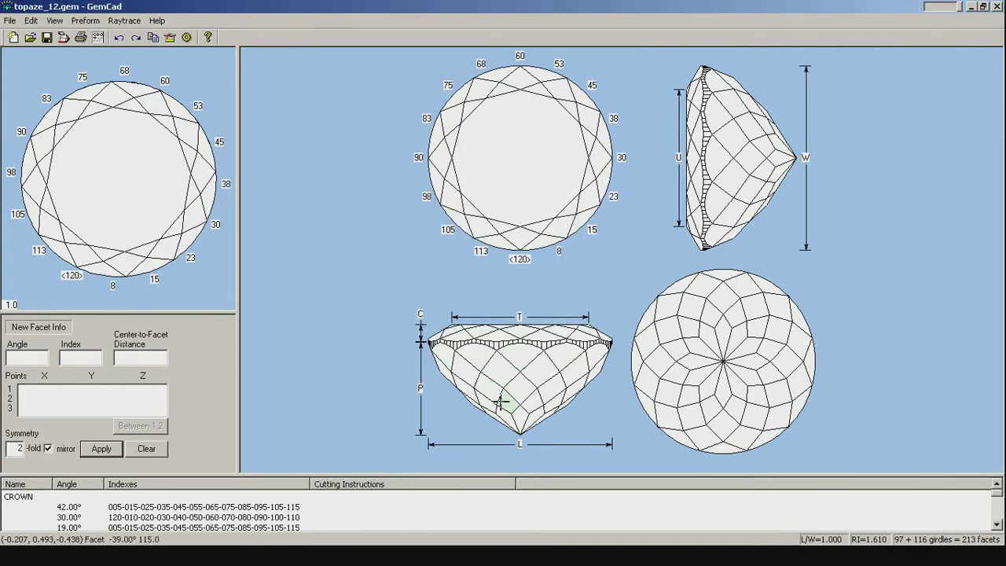
- Take a point on the table facet as point 1 and center the stone on it along the X axis only
double_click(551, 161)
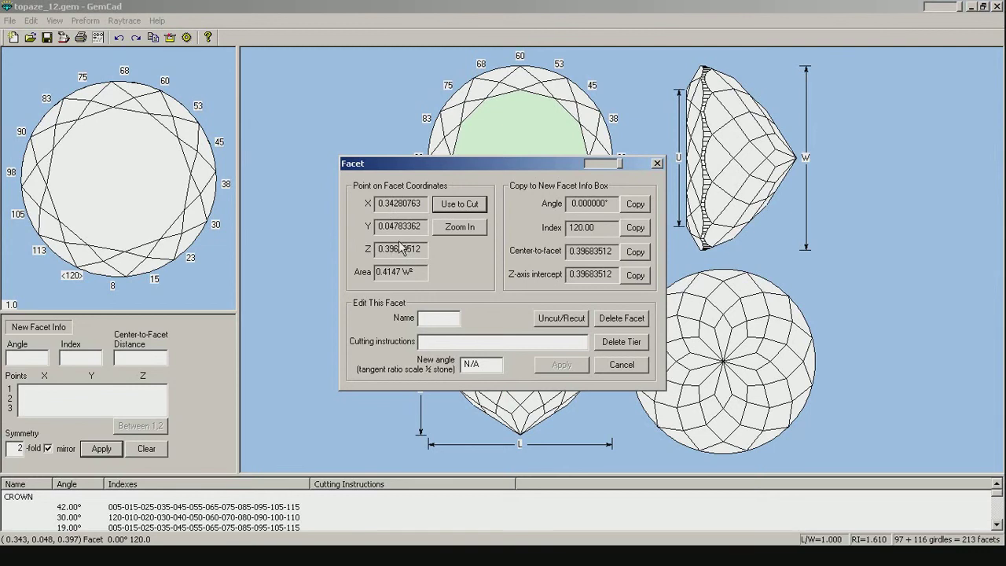
left_click(464, 204)
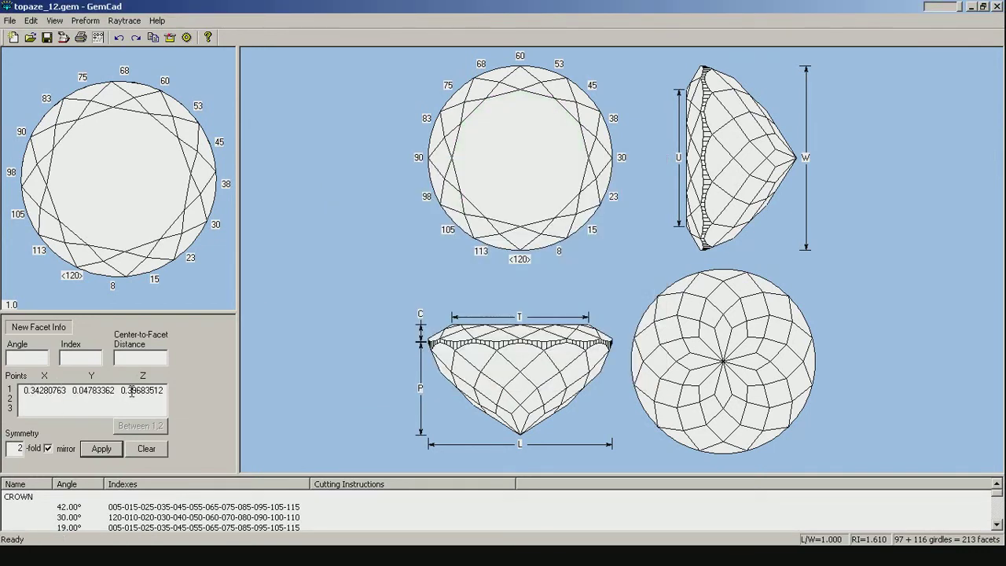
left_click(31, 20)
left_click(76, 236)
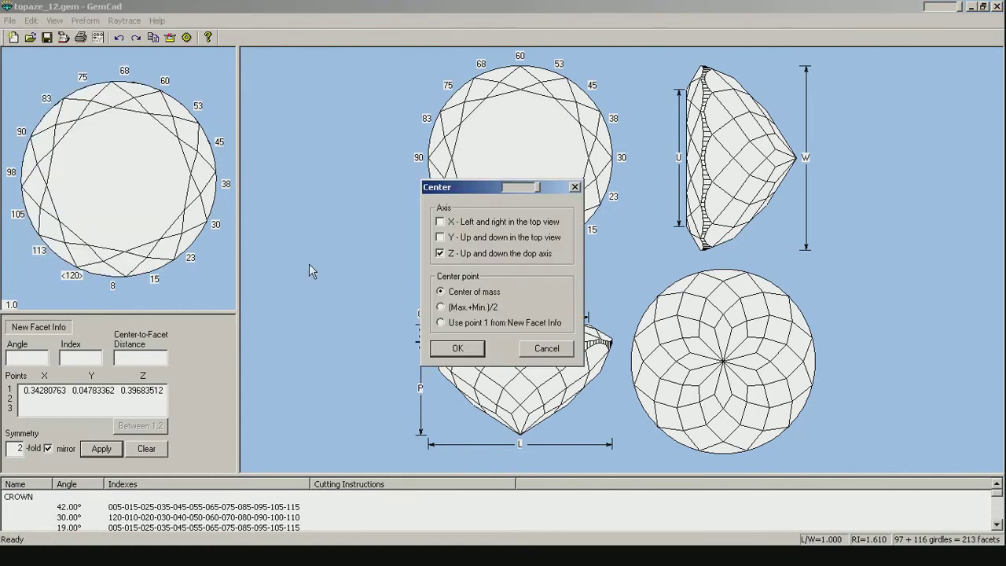
left_click(458, 323)
left_click(441, 254)
left_click(441, 222)
left_click(457, 349)
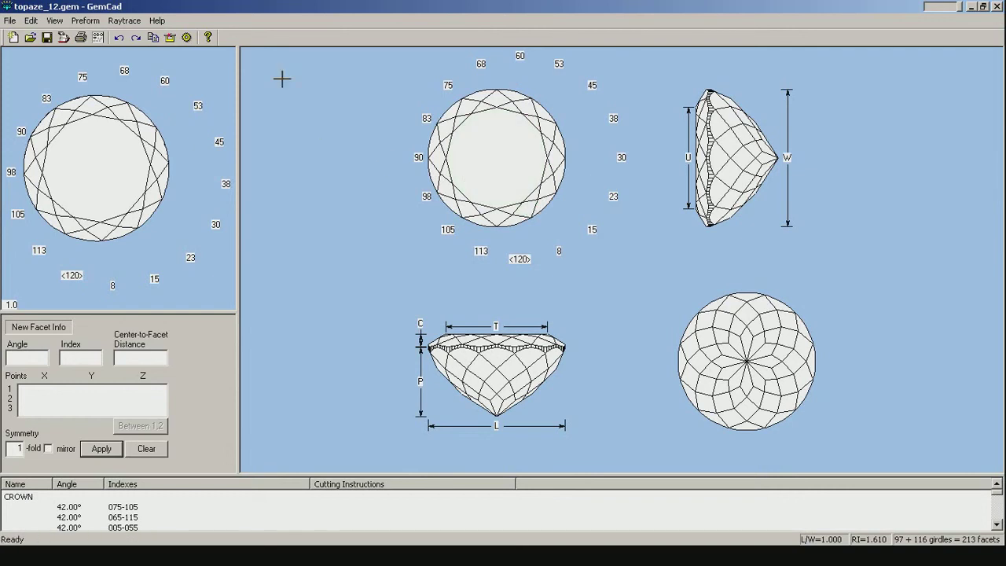
- Undo the X-axis centering of the stone and redo it
left_click(31, 21)
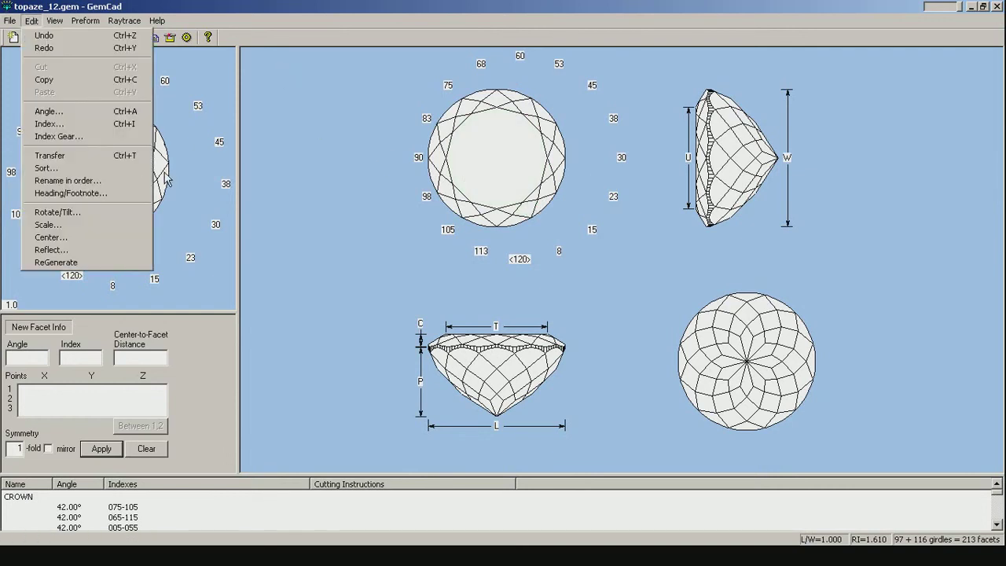
left_click(171, 8)
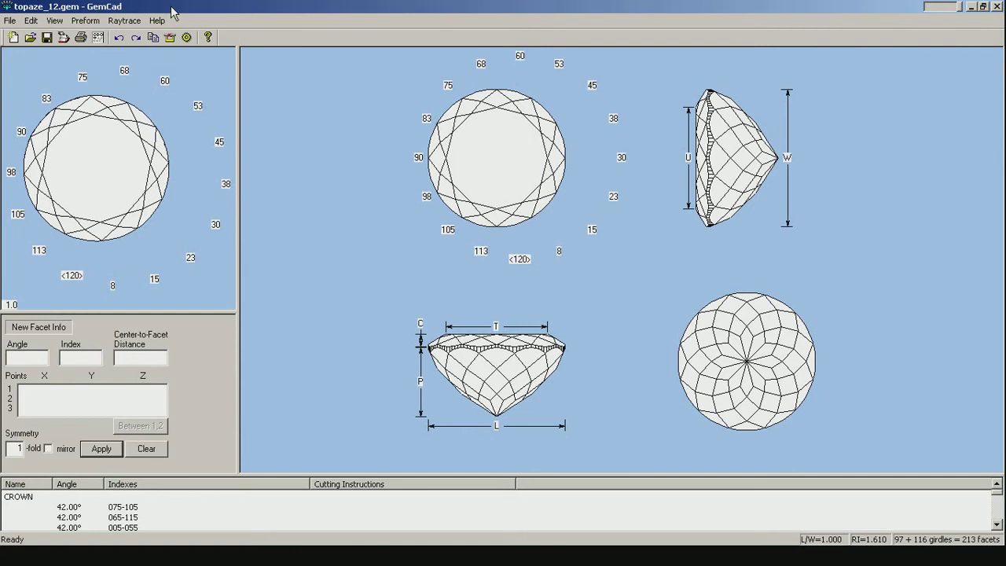
key("ctrl+z")
left_click(32, 18)
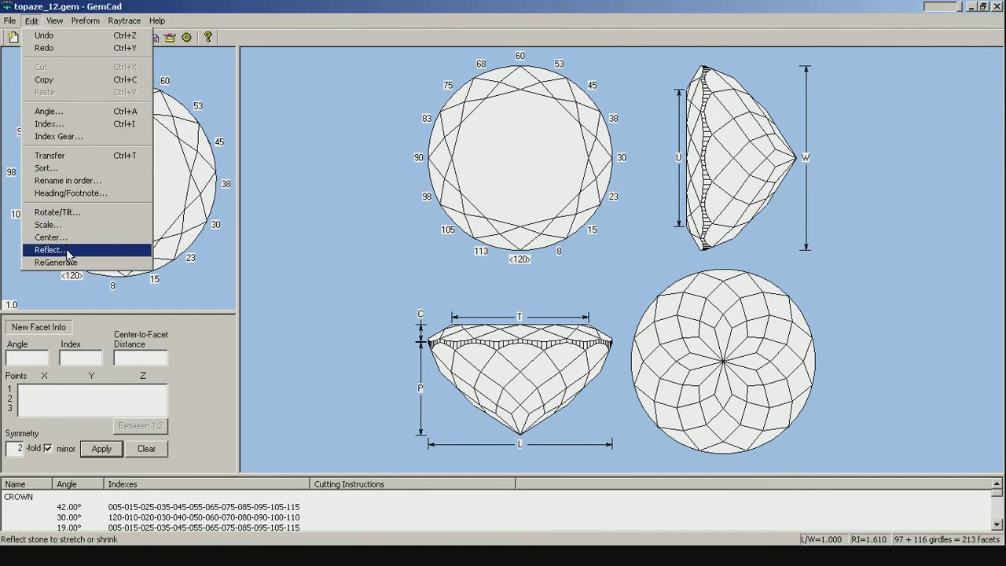
left_click(138, 8)
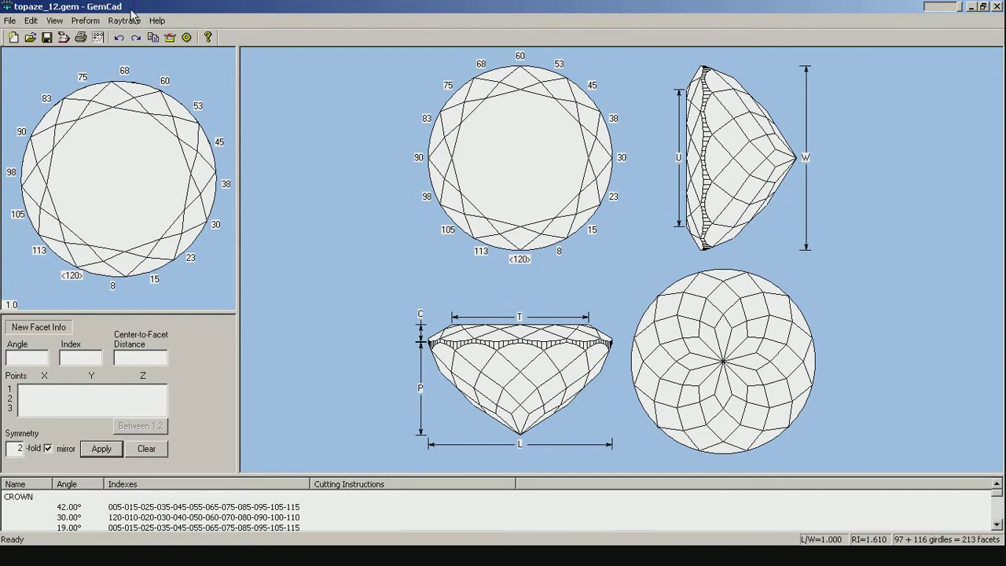
key("ctrl+y")
- Reflect the stone on its X side without flipping the reflection, inspect the shape in the 3D view, and undo the reflection
left_click(31, 21)
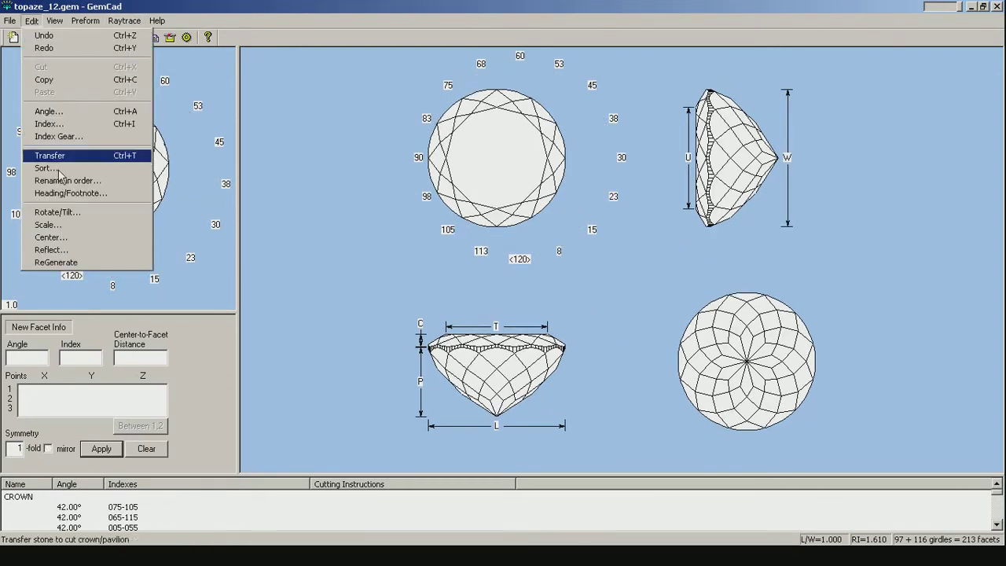
left_click(51, 249)
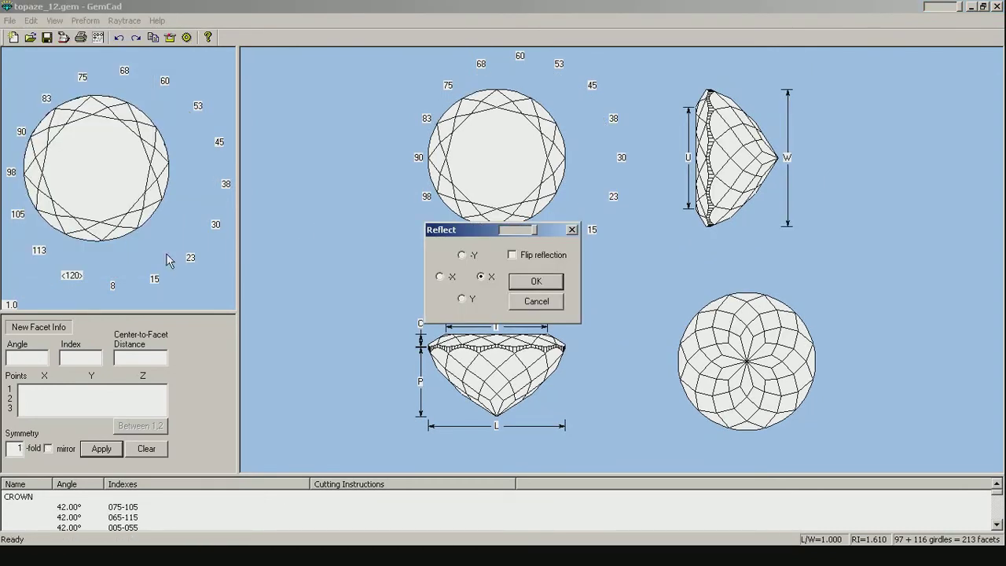
left_click(537, 282)
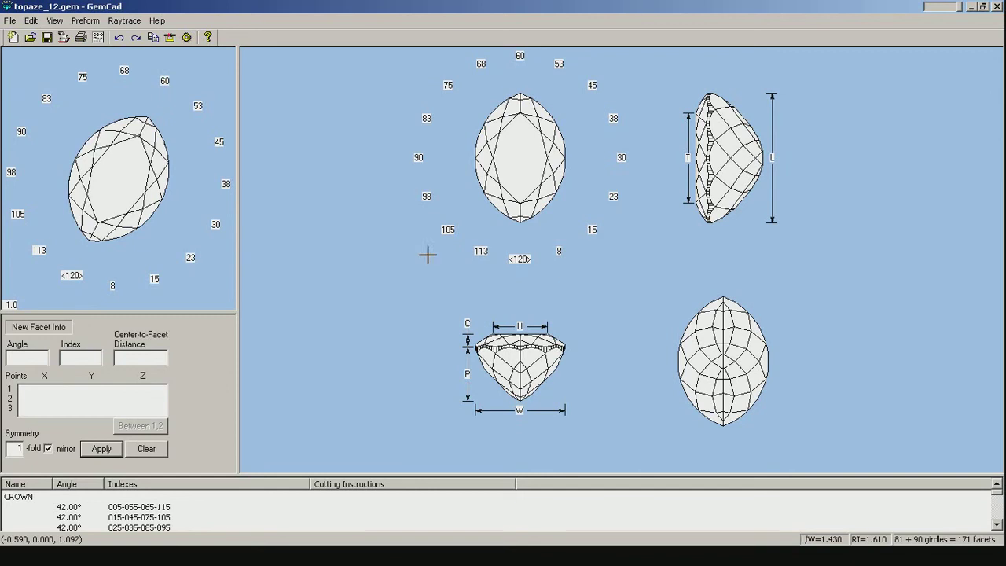
left_click_drag(147, 242, 132, 268)
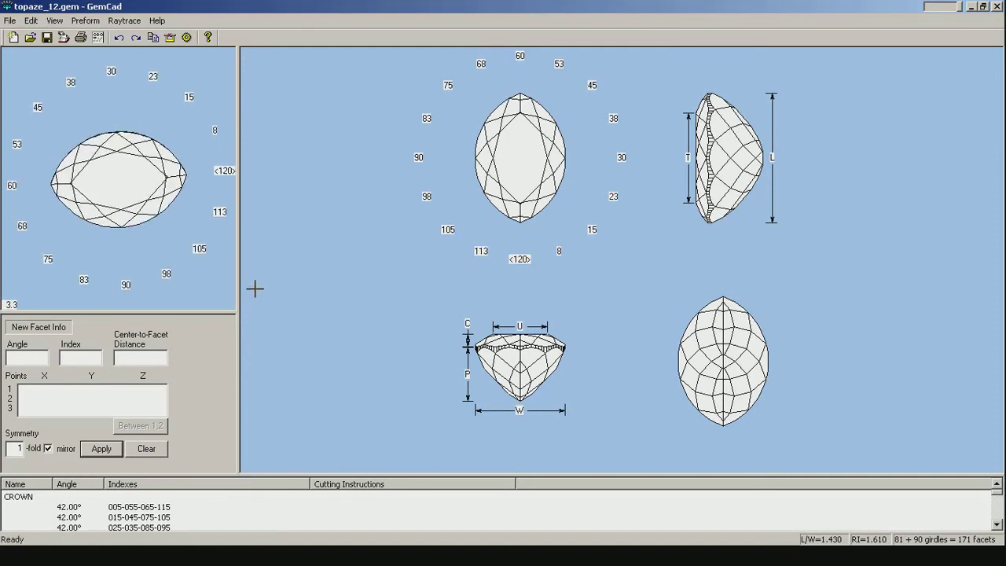
key("ctrl+z")
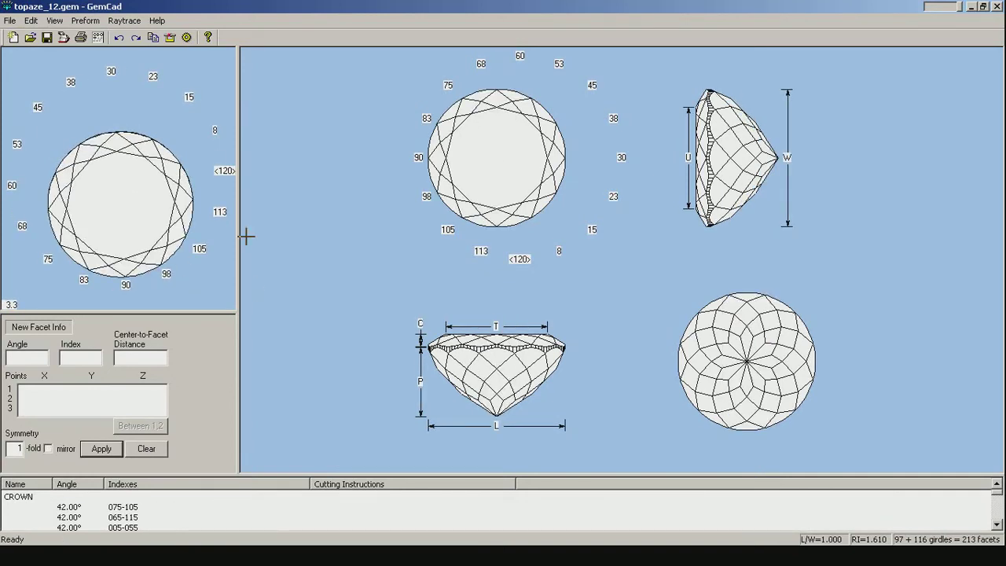
- Reflect the stone on its -X side without flipping the reflection, inspect the elongated shape in 3D, and undo it
left_click(31, 22)
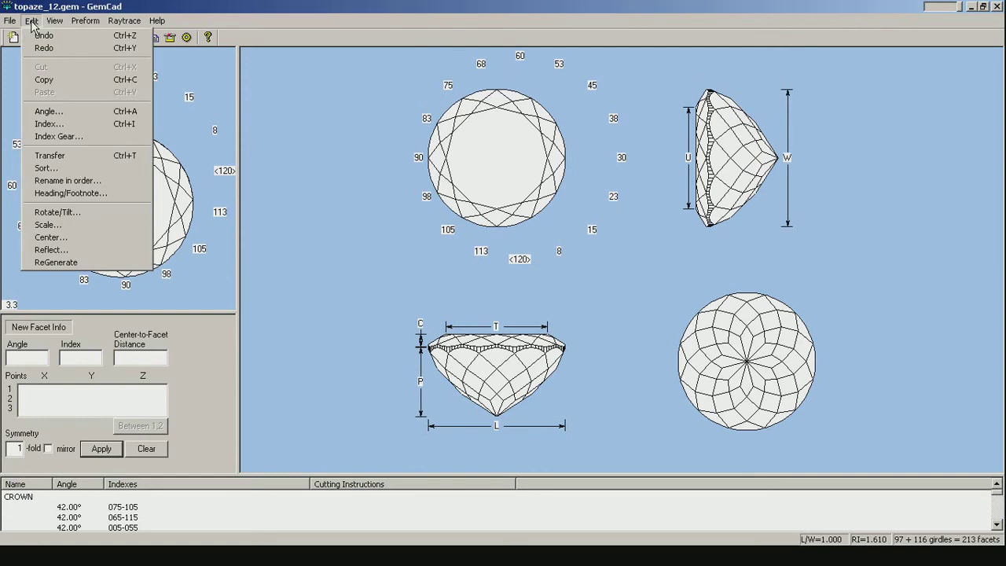
left_click(86, 249)
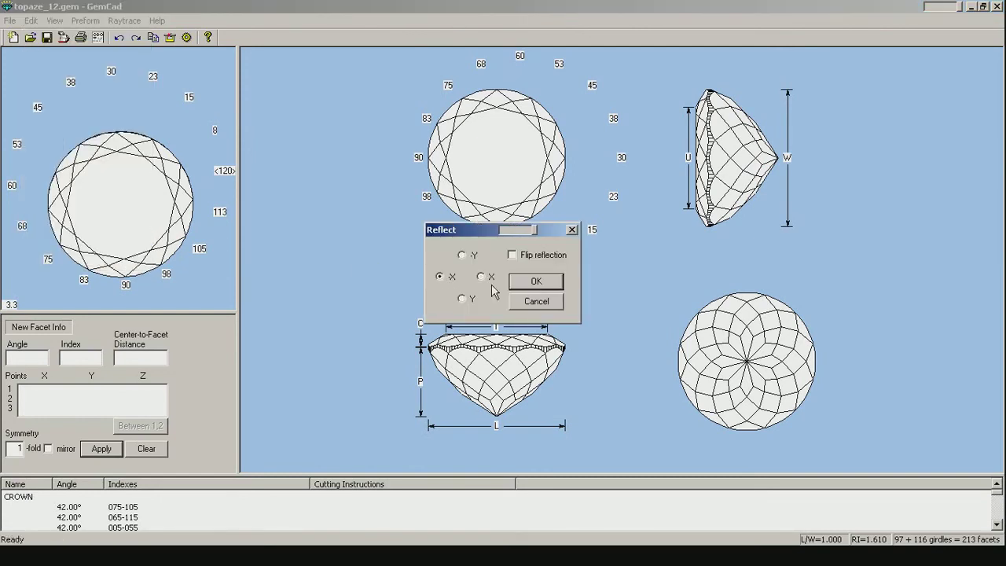
left_click(542, 281)
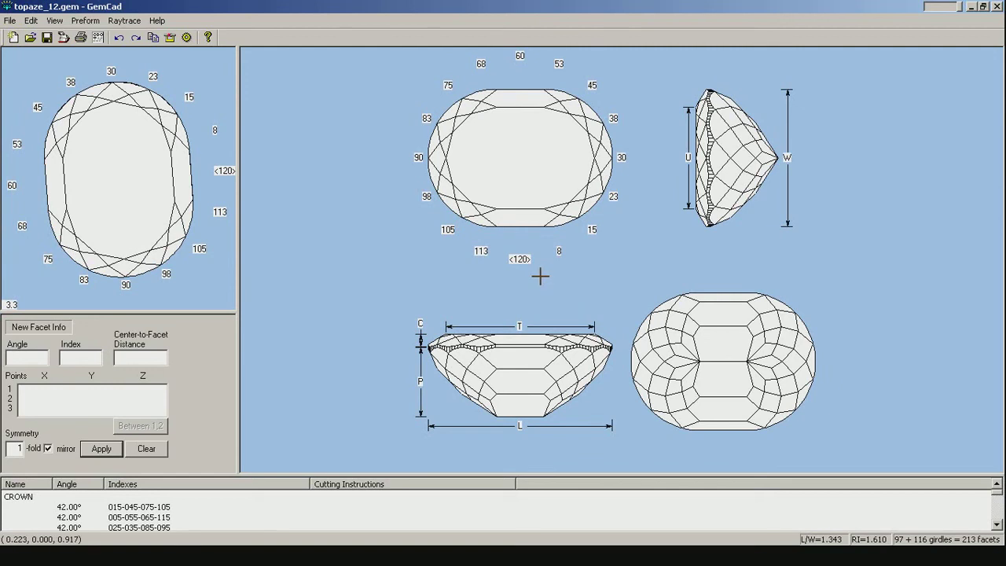
left_click_drag(118, 269, 147, 196)
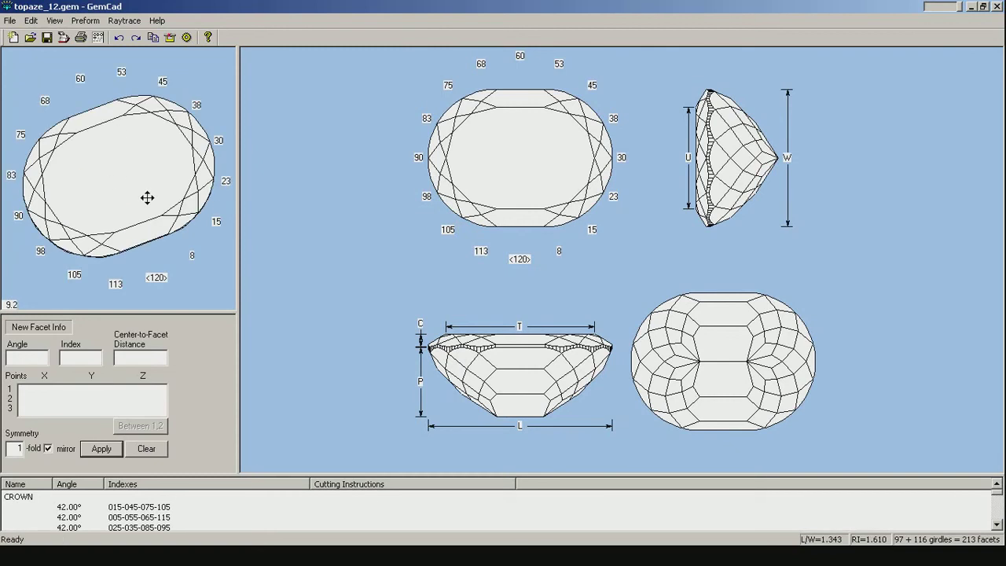
key("ctrl+z")
- Undo the X-axis centering of the stone and regenerate its facet meet points from the planes
key("ctrl+z")
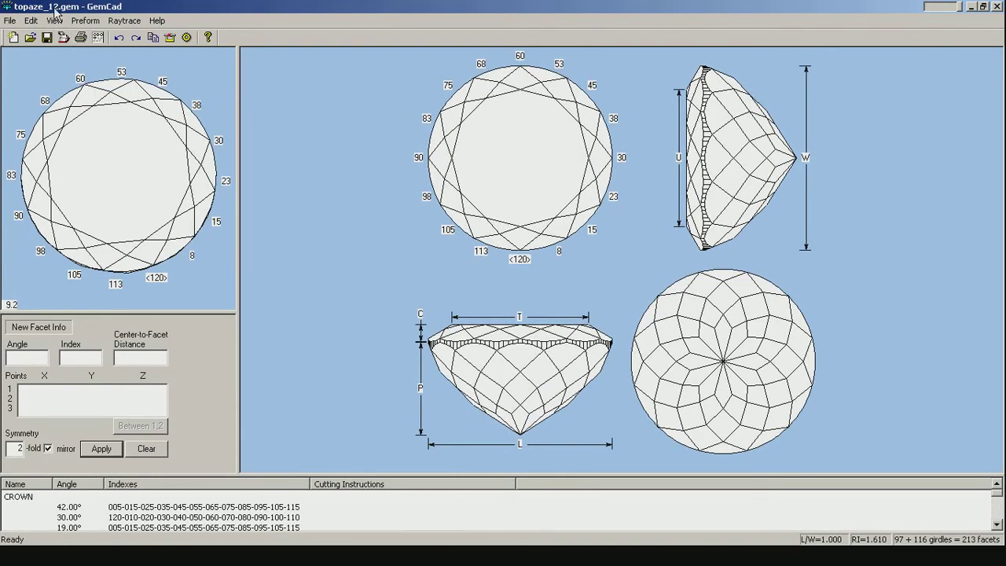
left_click(31, 20)
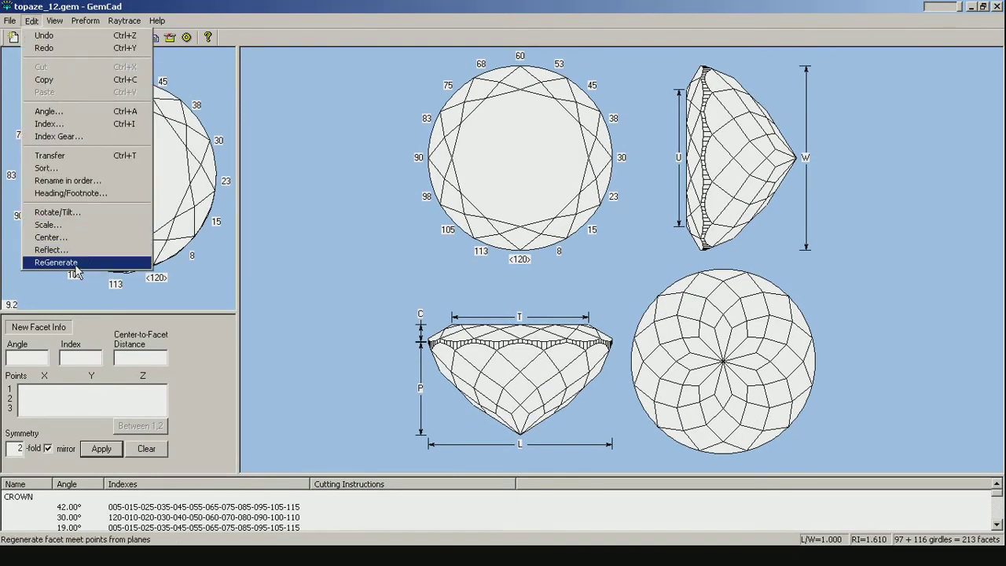
left_click(76, 263)
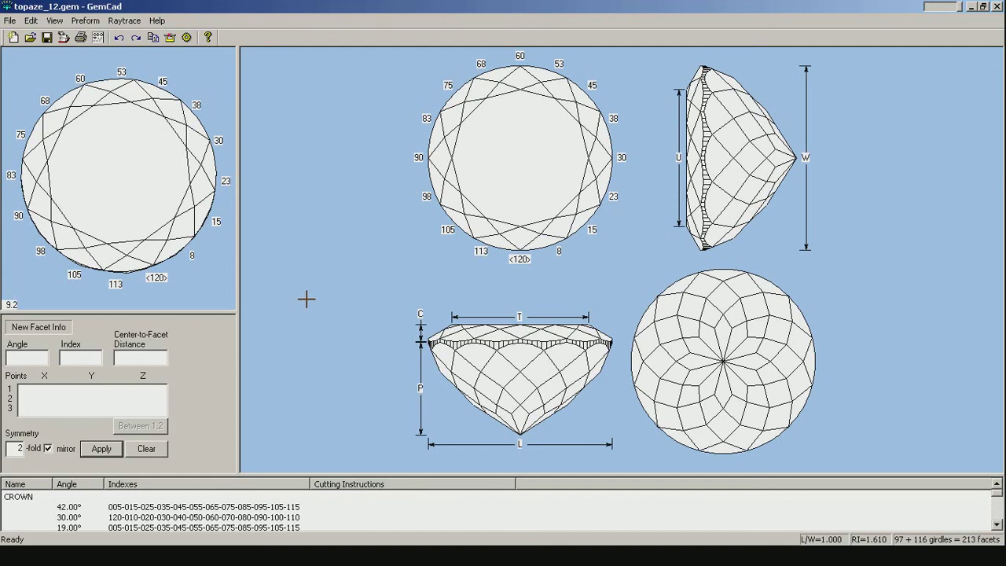
left_click(32, 21)
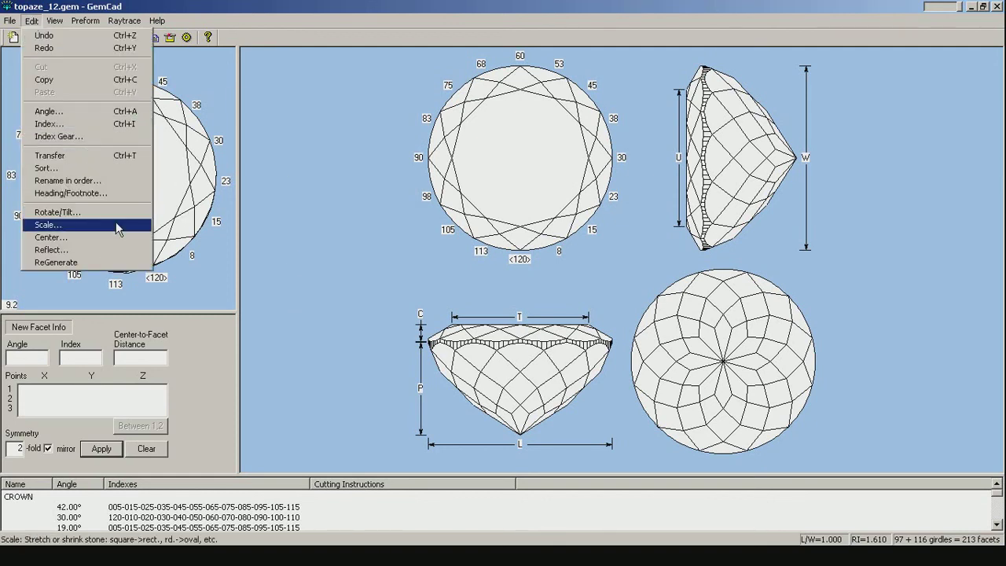
left_click(97, 7)
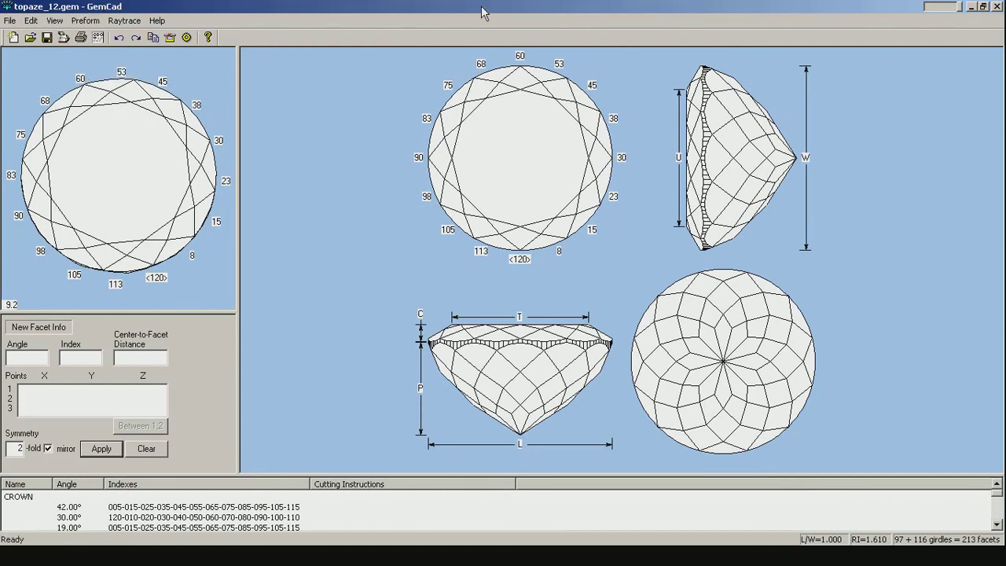
left_click(316, 0)
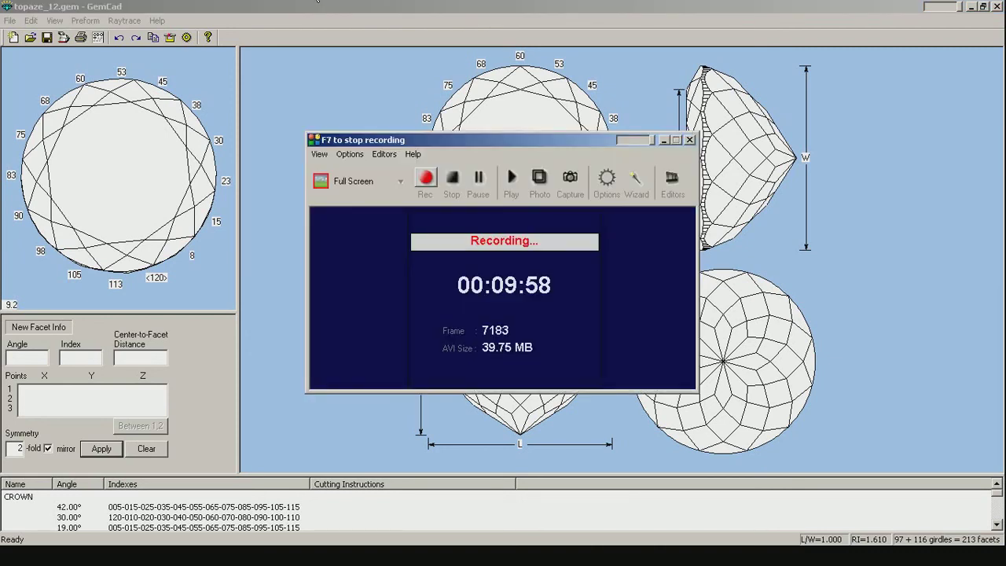